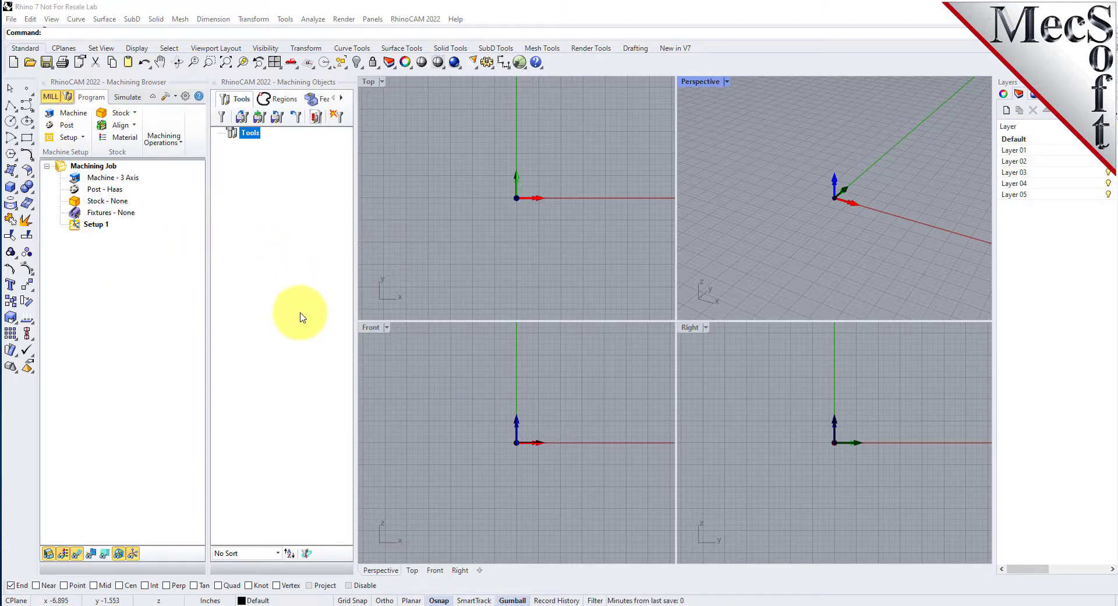
- Close the Machining Objects and Machining Browser panels so the four viewports fill the window
{"action": "left_click", "coordinate": [213, 82]}
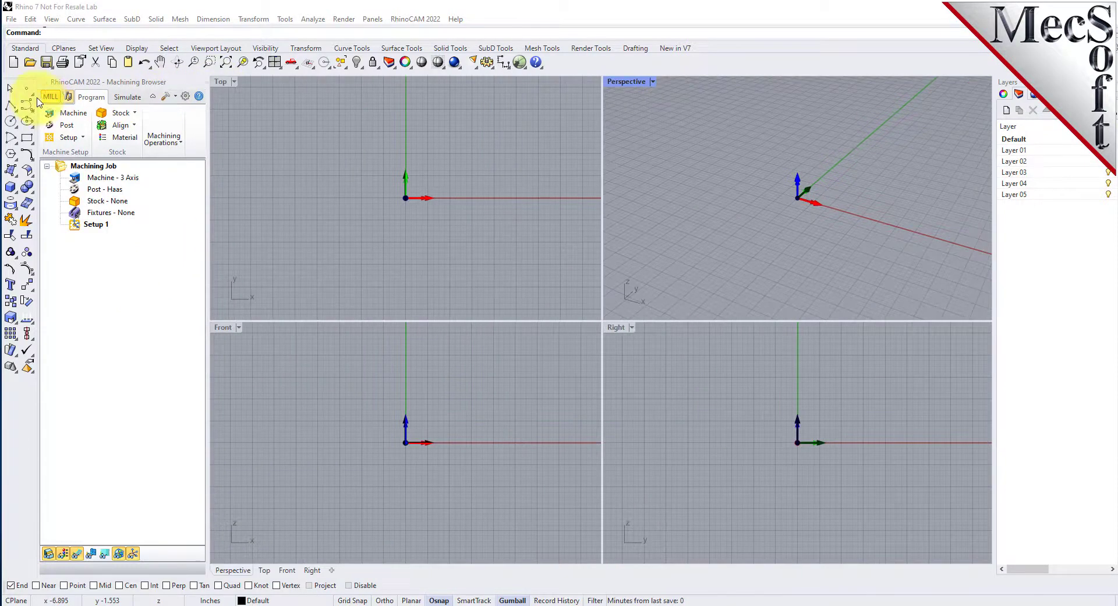
{"action": "left_click", "coordinate": [45, 82]}
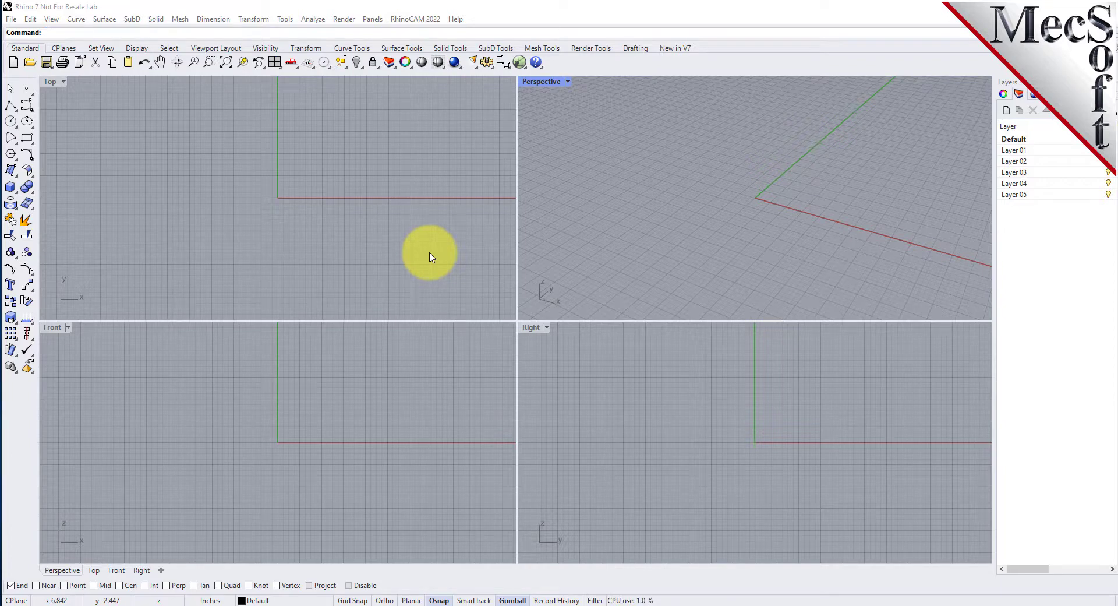
{"action": "left_click", "coordinate": [437, 21]}
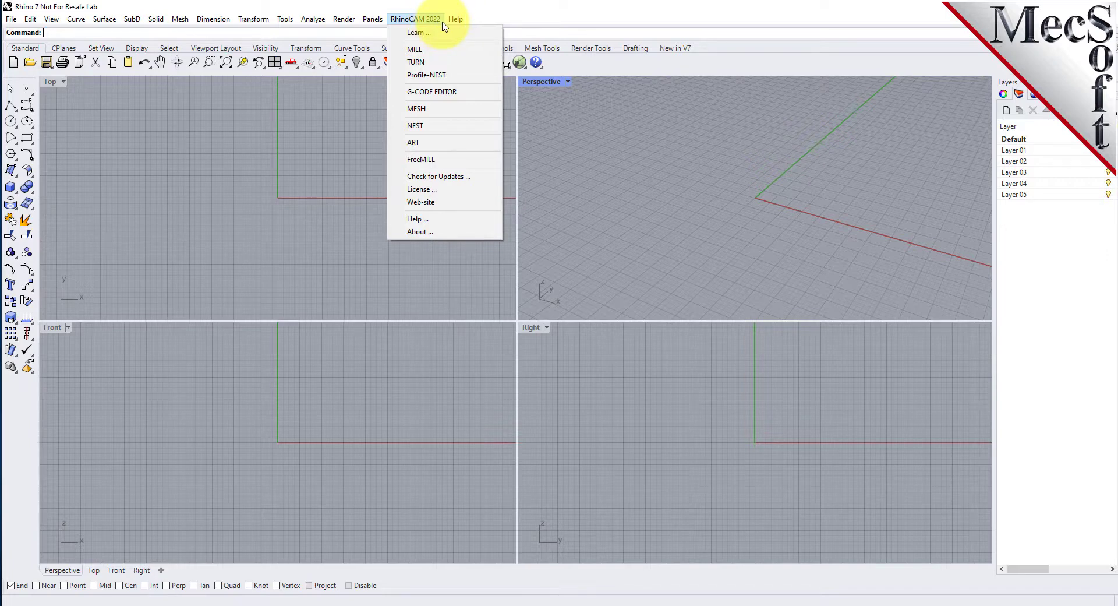
- Switch to the RhinoCAM ART module and widen the ART Browser panel
{"action": "left_click", "coordinate": [437, 142]}
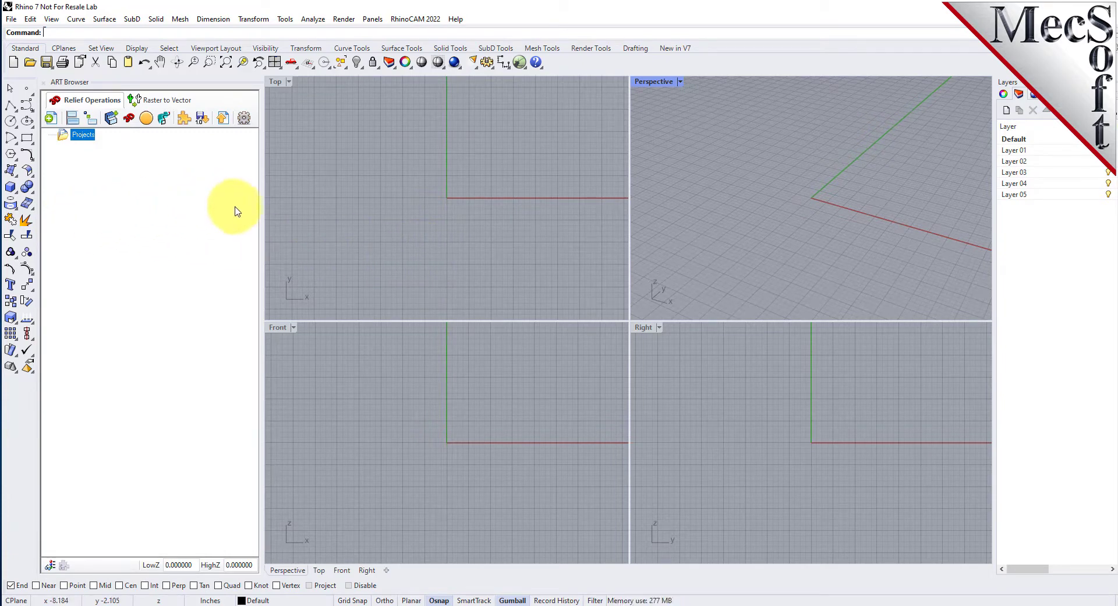
{"action": "mouse_move", "coordinate": [262, 217]}
{"action": "left_mouse_down"}
{"action": "mouse_move", "coordinate": [444, 227]}
{"action": "mouse_move", "coordinate": [262, 231]}
{"action": "left_mouse_up"}
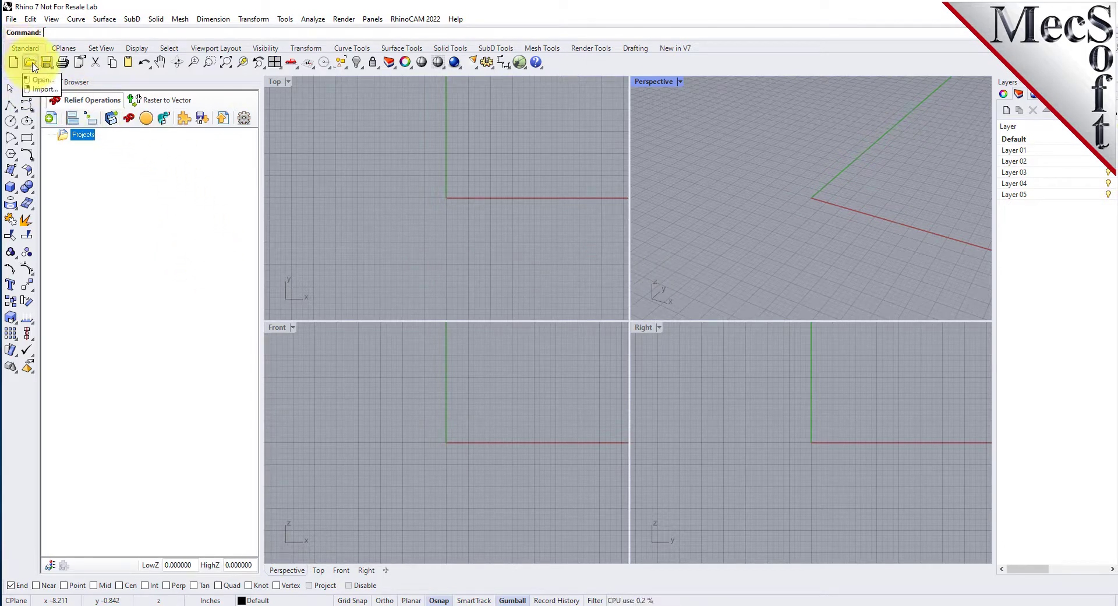
- Open ARTQuickStartTutorial-R7.3dm from the QuickStart\RhinoCAM folder
{"action": "left_click", "coordinate": [30, 63]}
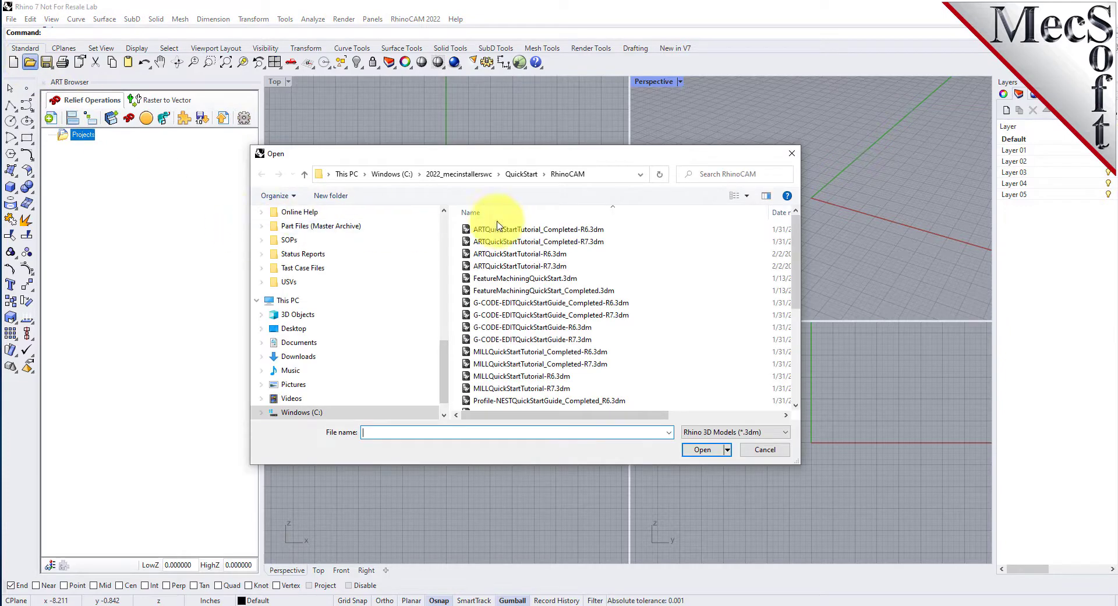
{"action": "left_click", "coordinate": [605, 174]}
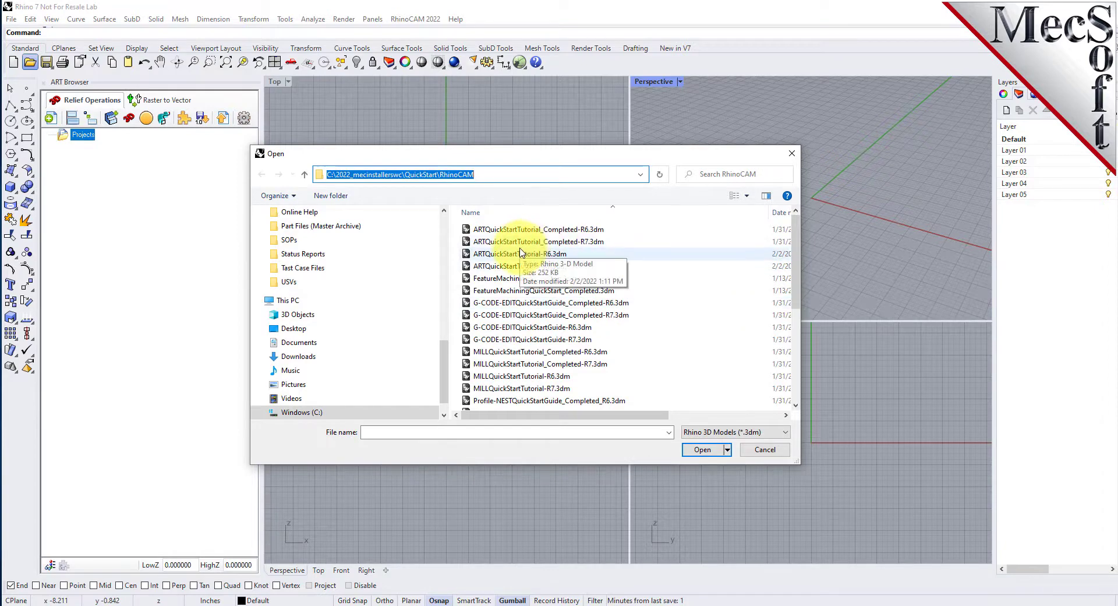
{"action": "left_click", "coordinate": [499, 266]}
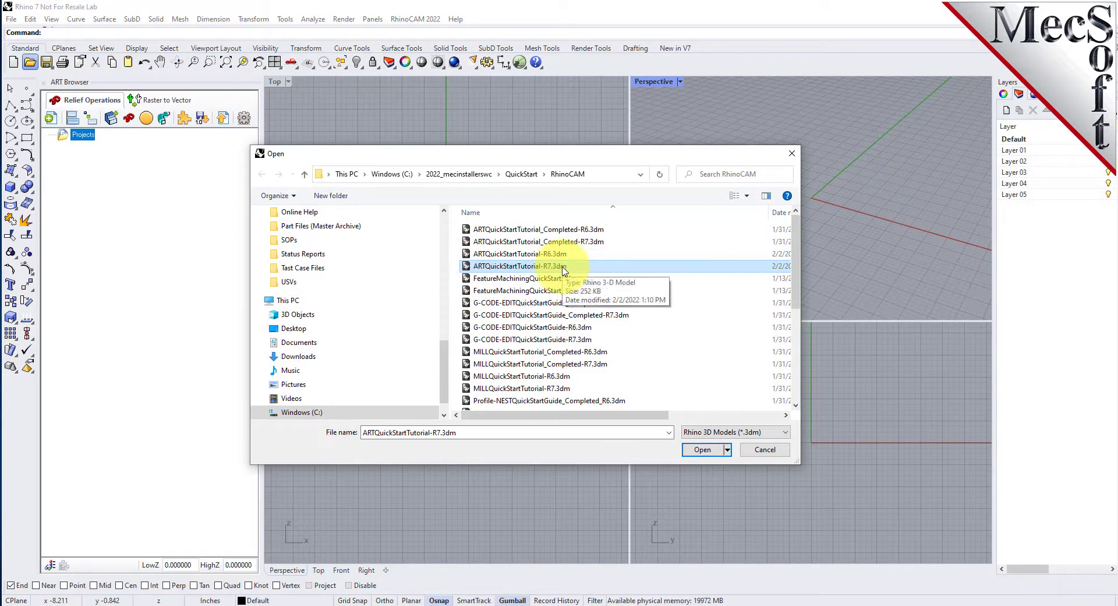
{"action": "left_click", "coordinate": [703, 449]}
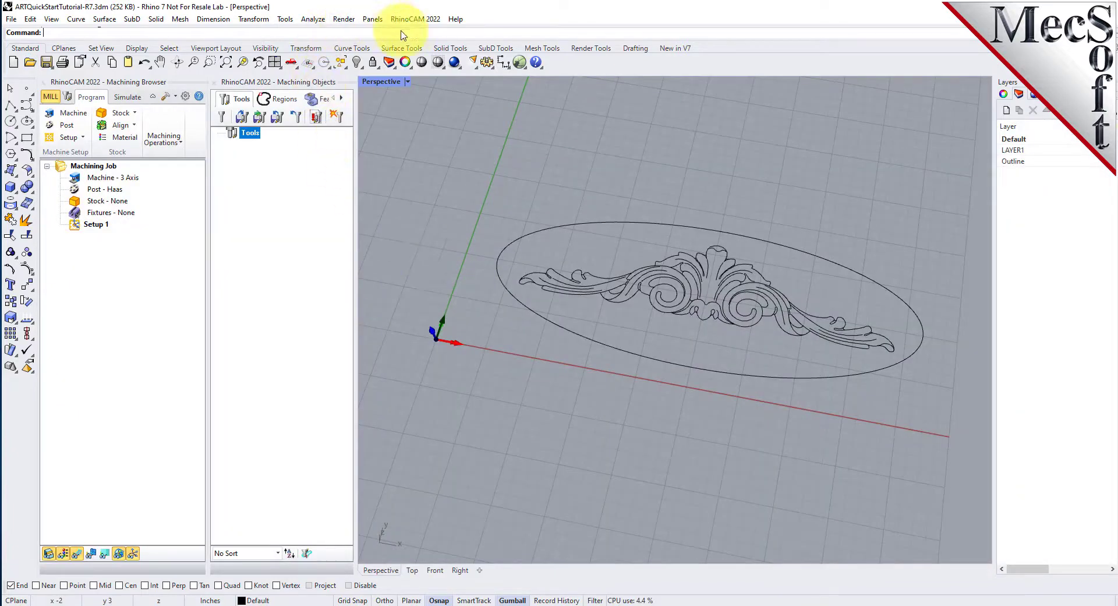
{"action": "left_click", "coordinate": [415, 18]}
- Reopen the ART Browser through RhinoCAM 2022 > ART
{"action": "left_click", "coordinate": [420, 143]}
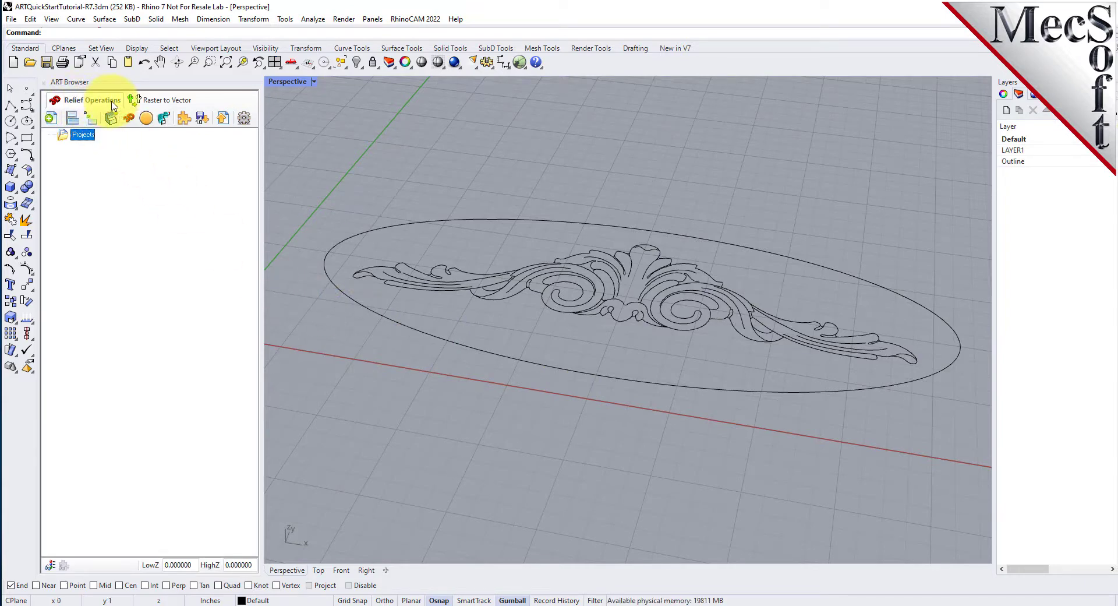
- Generate Project1, a 4 × 10 relief at Fine 150 dots/inch resolution
{"action": "left_click", "coordinate": [57, 124]}
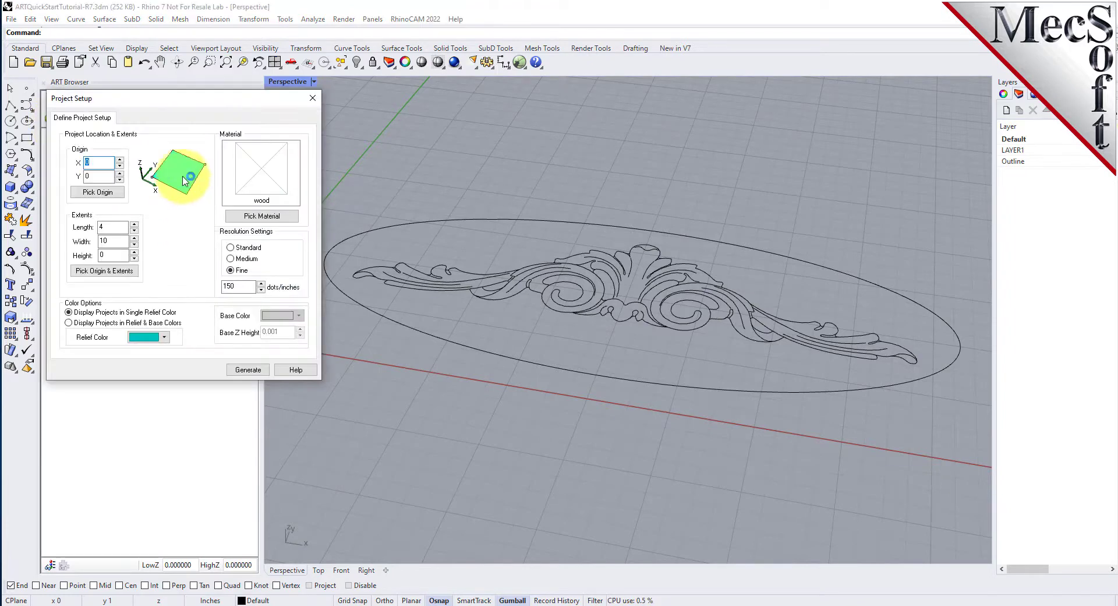
{"action": "left_click_drag", "start_coordinate": [164, 101], "coordinate": [369, 151]}
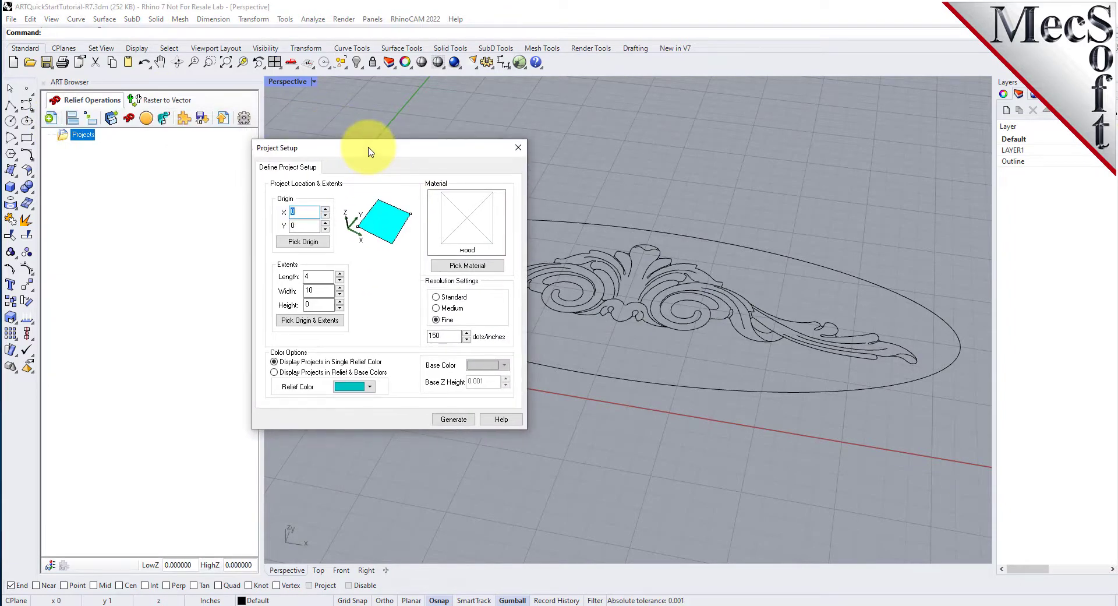
{"action": "double_click", "coordinate": [319, 277]}
{"action": "double_click", "coordinate": [316, 291]}
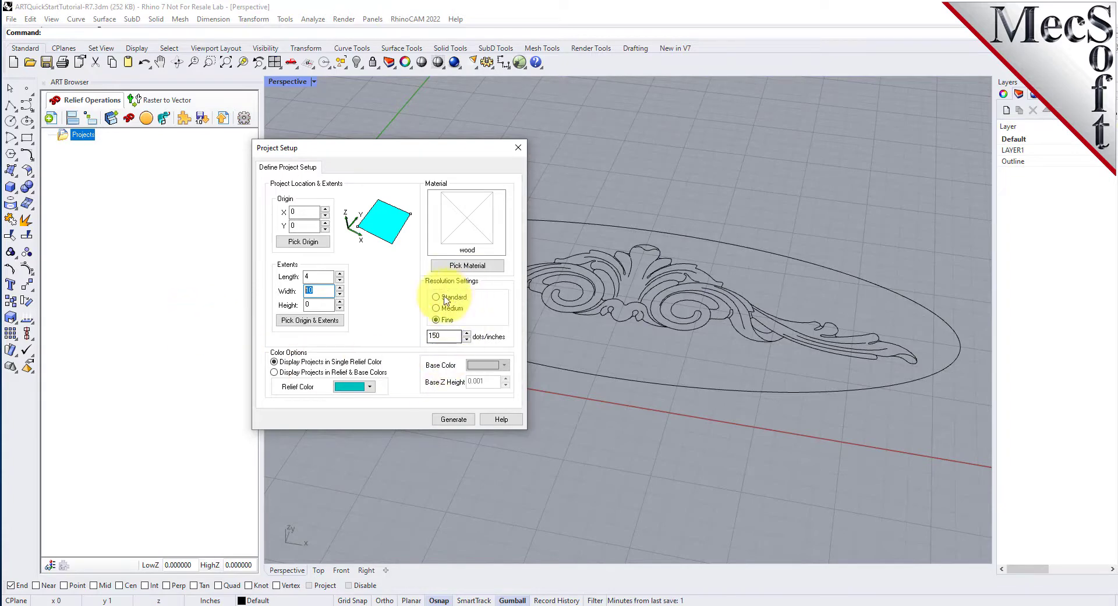
{"action": "double_click", "coordinate": [450, 337]}
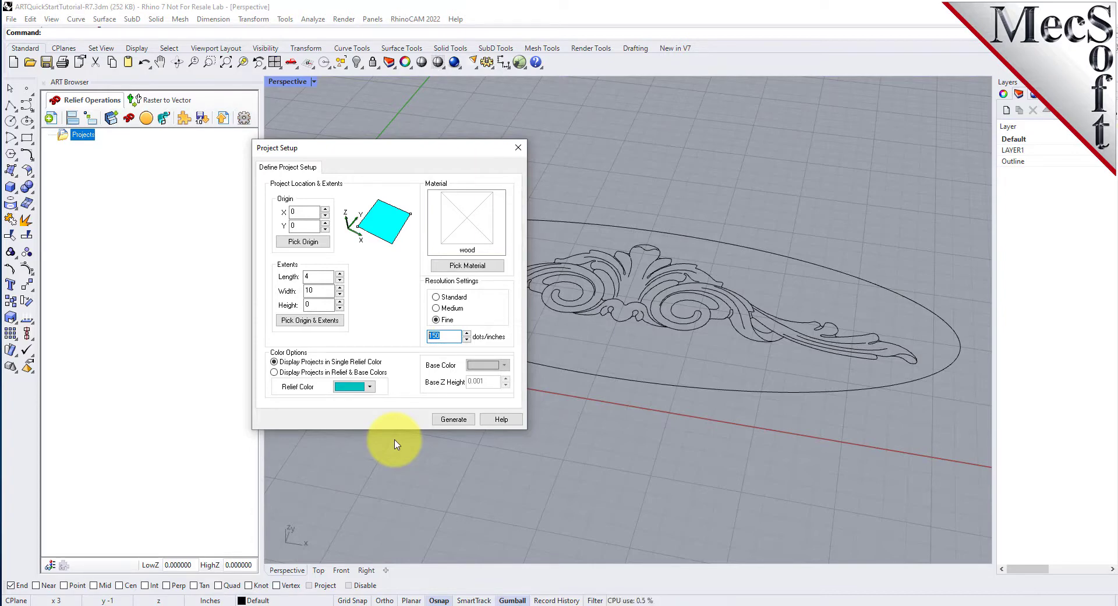
{"action": "left_click", "coordinate": [453, 418]}
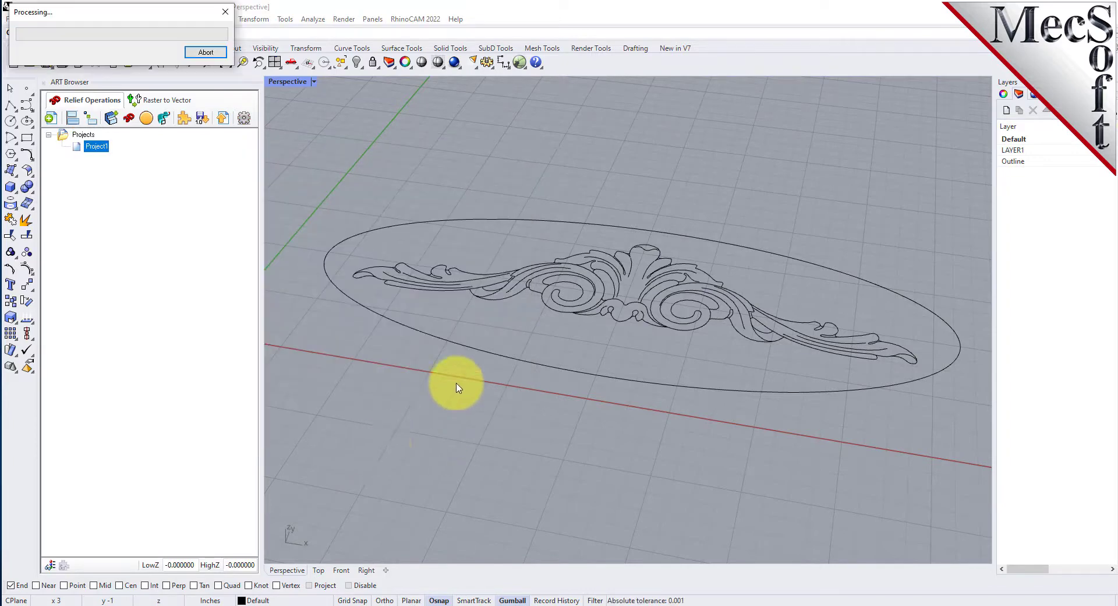
{"action": "left_click", "coordinate": [76, 146]}
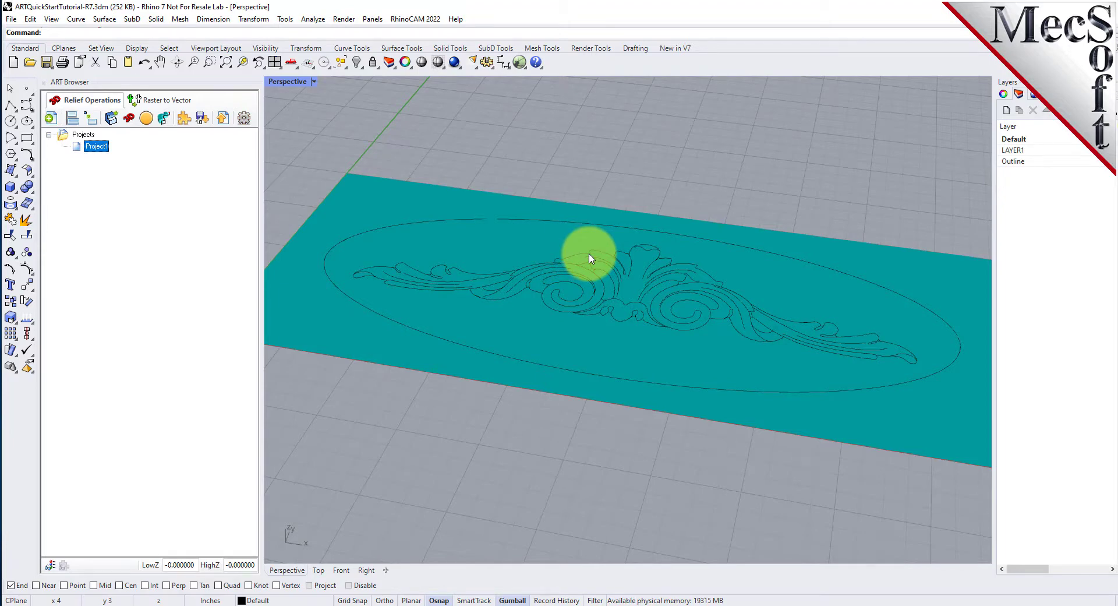
{"action": "right_click", "coordinate": [98, 150]}
{"action": "left_click", "coordinate": [196, 205]}
{"action": "key", "text": "Return"}
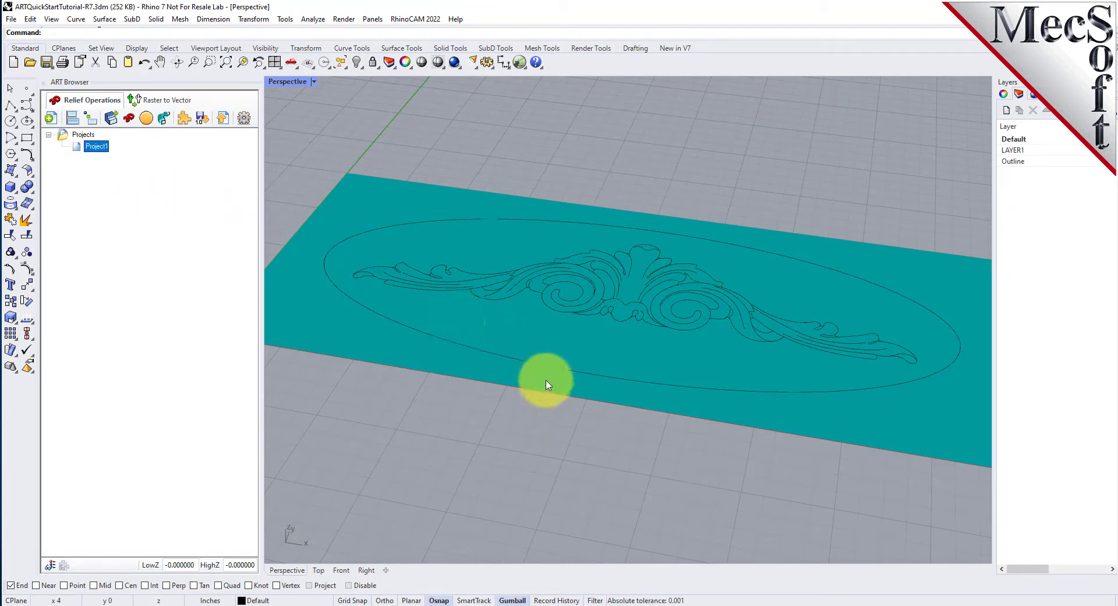
{"action": "right_click_drag", "start_coordinate": [611, 316], "coordinate": [592, 269]}
{"action": "right_click_drag", "start_coordinate": [662, 300], "coordinate": [579, 262]}
{"action": "scroll", "coordinate": [579, 262], "scroll_direction": "up", "scroll_amount": 5}
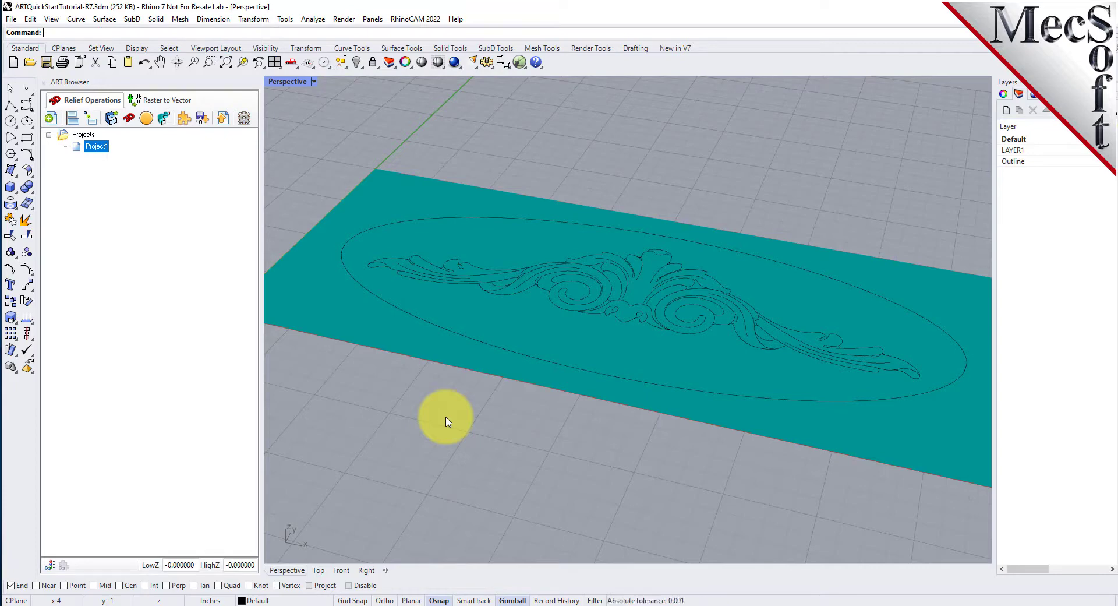
- Set up an Add-type swept volume with a resized convex arc profile and fill insides on
{"action": "left_click", "coordinate": [163, 119]}
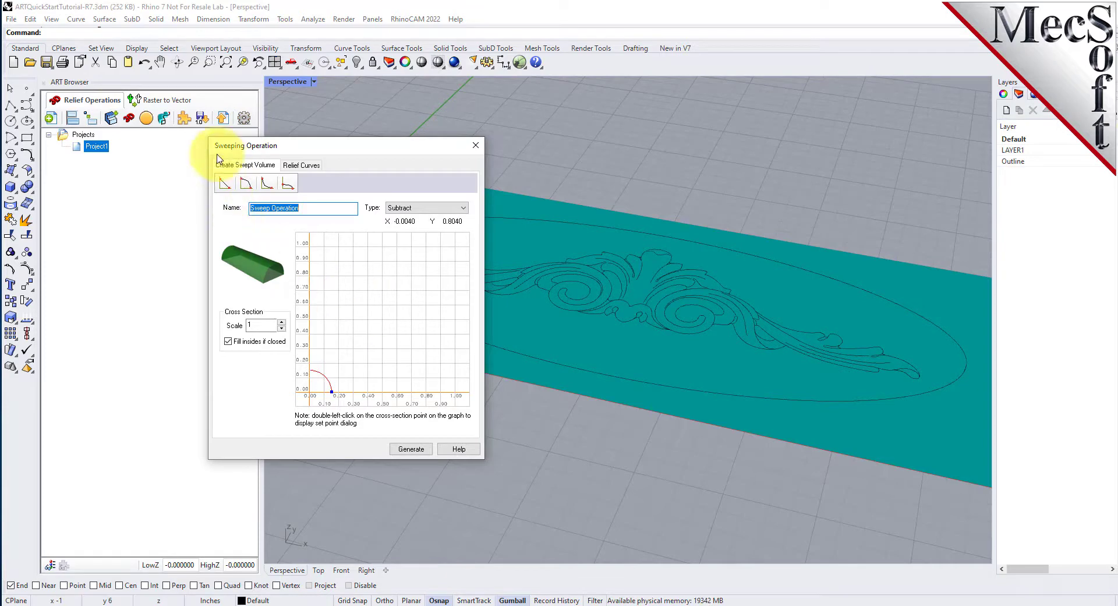
{"action": "left_click", "coordinate": [245, 185]}
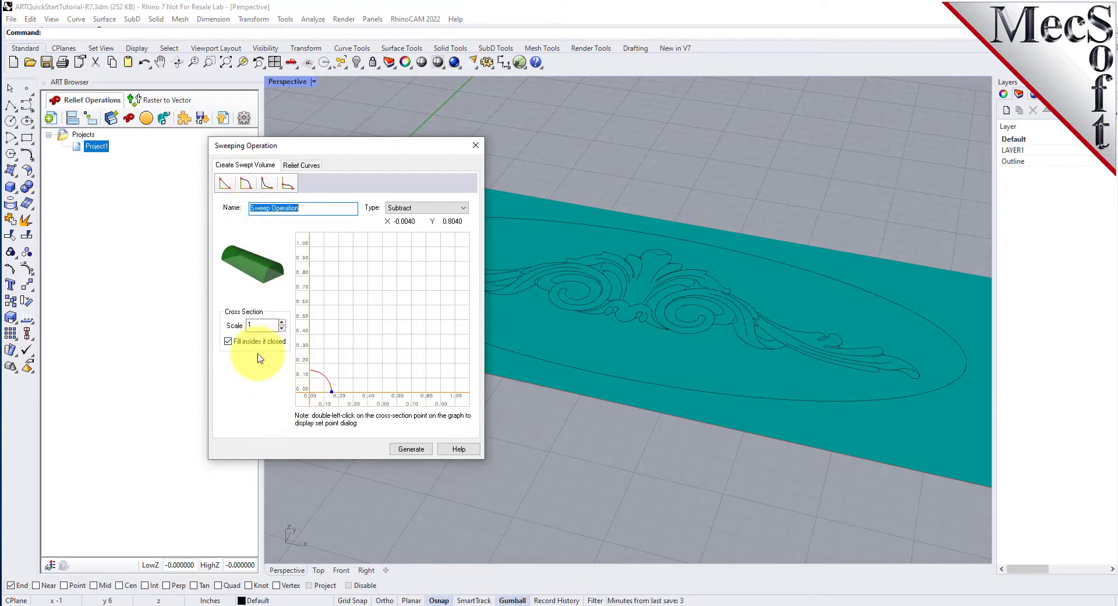
{"action": "left_click", "coordinate": [442, 209]}
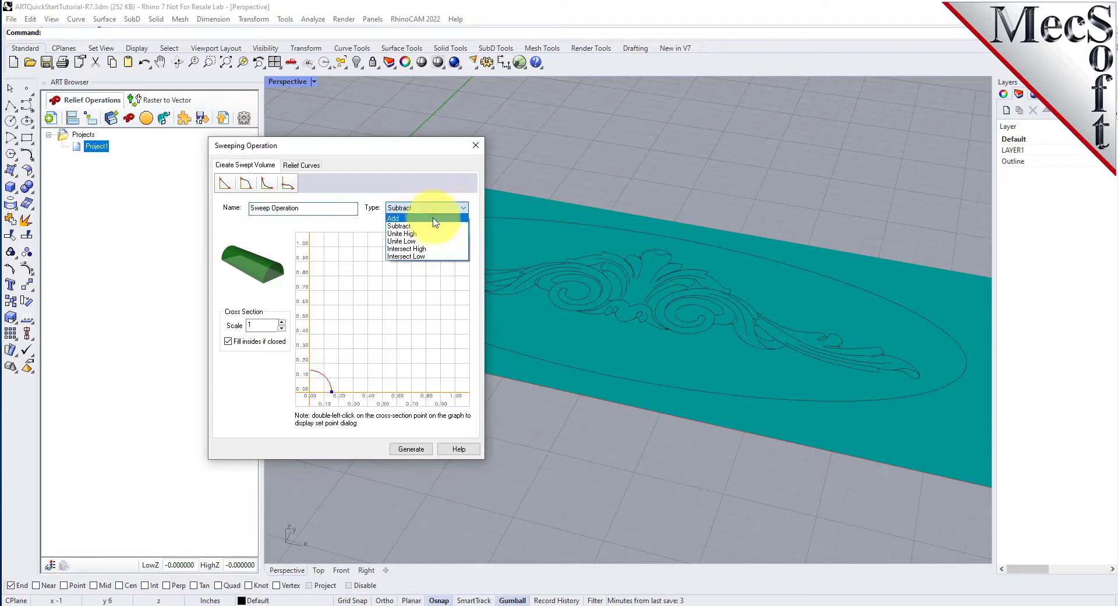
{"action": "left_click", "coordinate": [433, 219]}
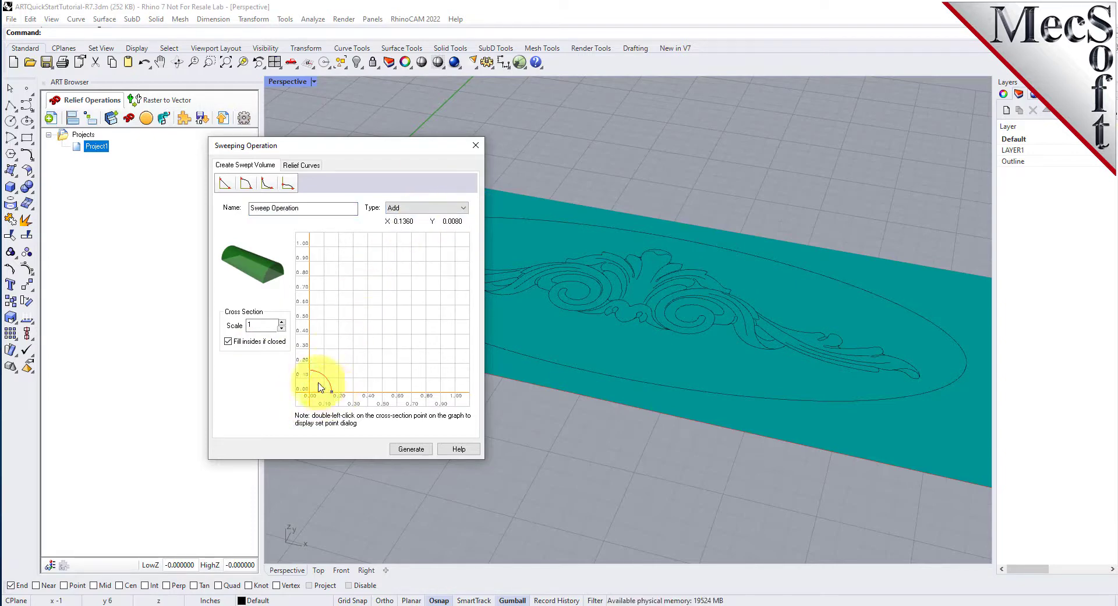
{"action": "double_click", "coordinate": [257, 324]}
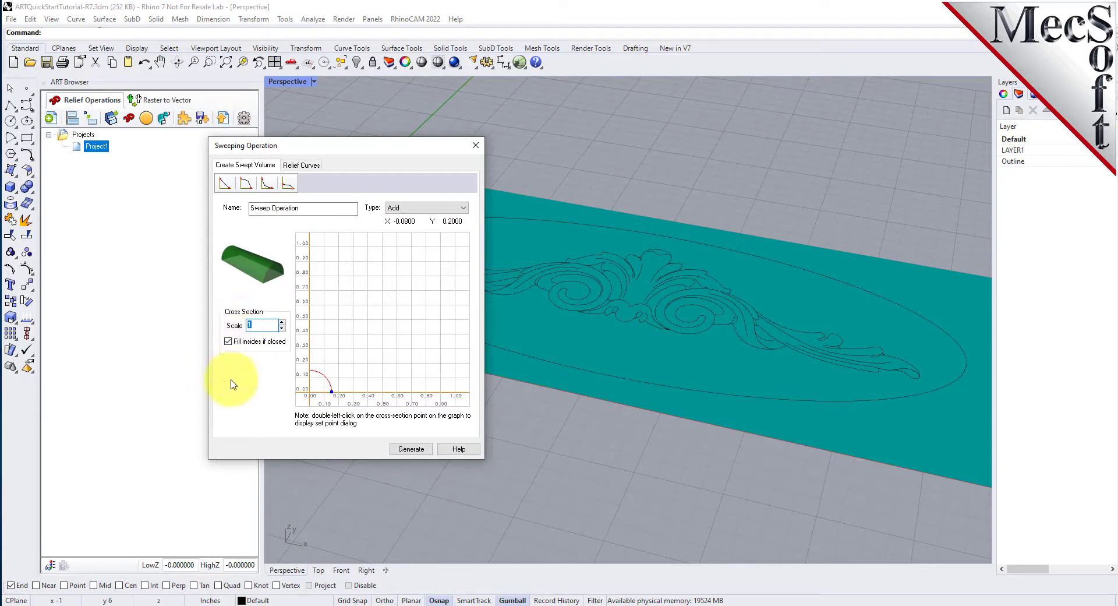
{"action": "mouse_move", "coordinate": [332, 392]}
{"action": "left_mouse_down"}
{"action": "mouse_move", "coordinate": [464, 400]}
{"action": "mouse_move", "coordinate": [320, 398]}
{"action": "mouse_move", "coordinate": [340, 398]}
{"action": "left_mouse_up"}
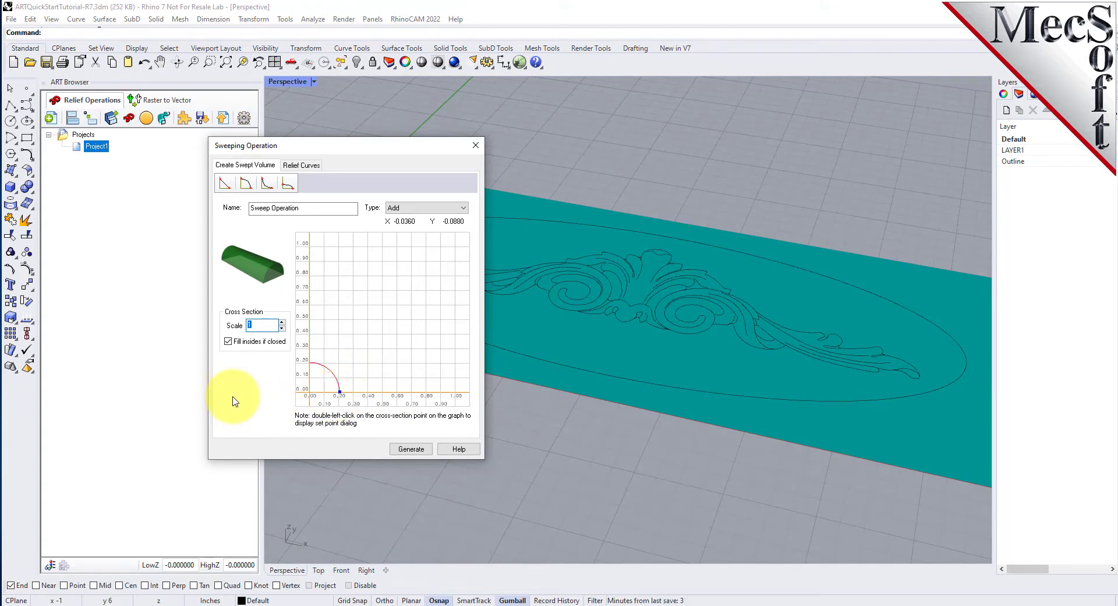
{"action": "left_click", "coordinate": [229, 341]}
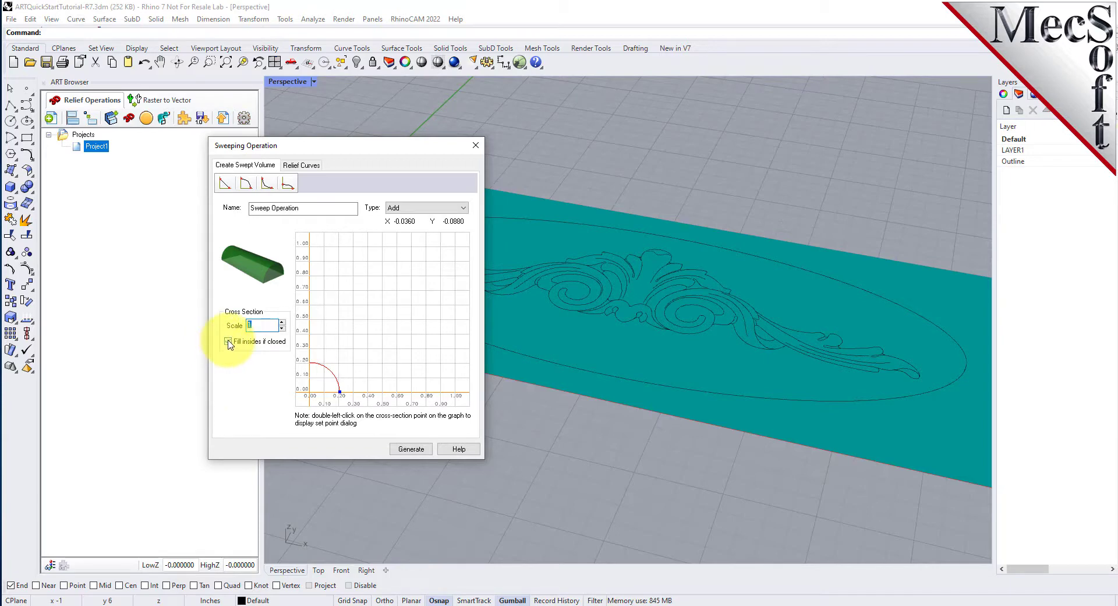
{"action": "left_click", "coordinate": [228, 342]}
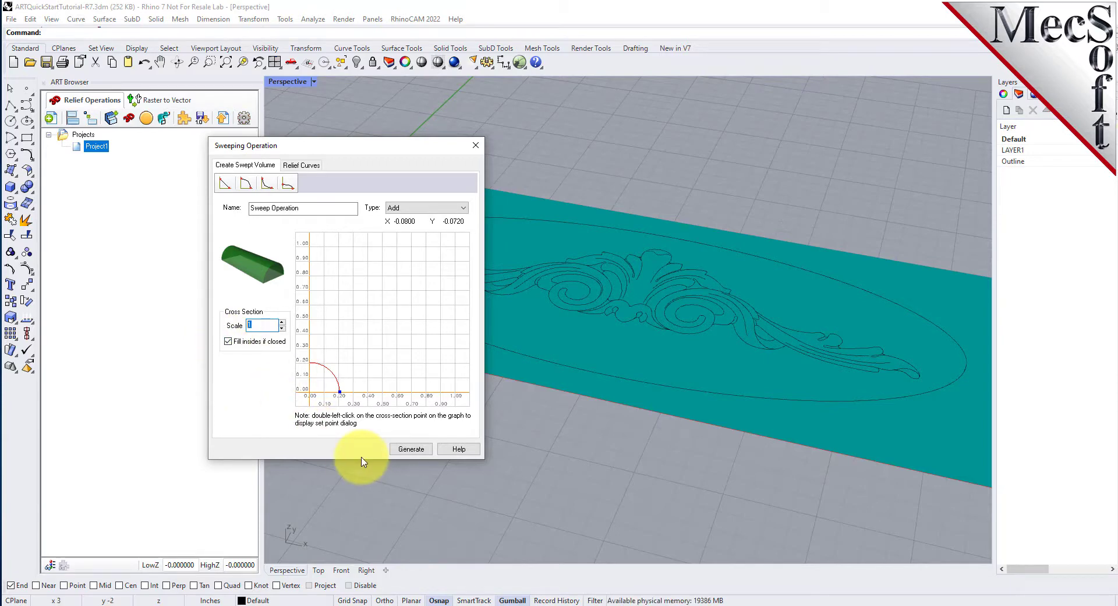
{"action": "left_click", "coordinate": [308, 168]}
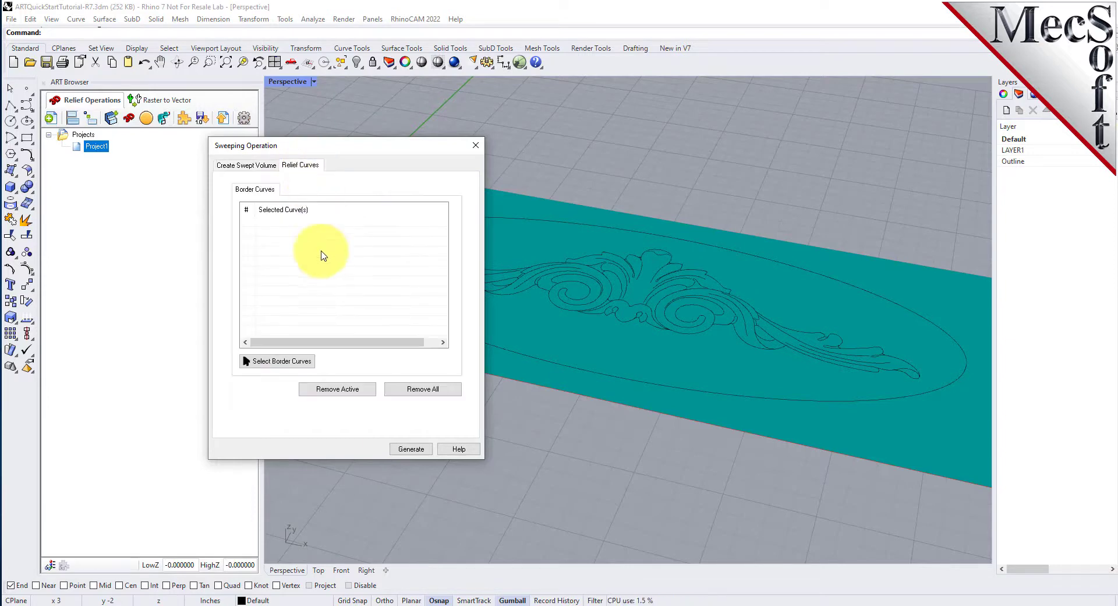
- Sweep the arc profile along the outer oval border curve to raise a round-edged plateau
{"action": "left_click", "coordinate": [284, 364]}
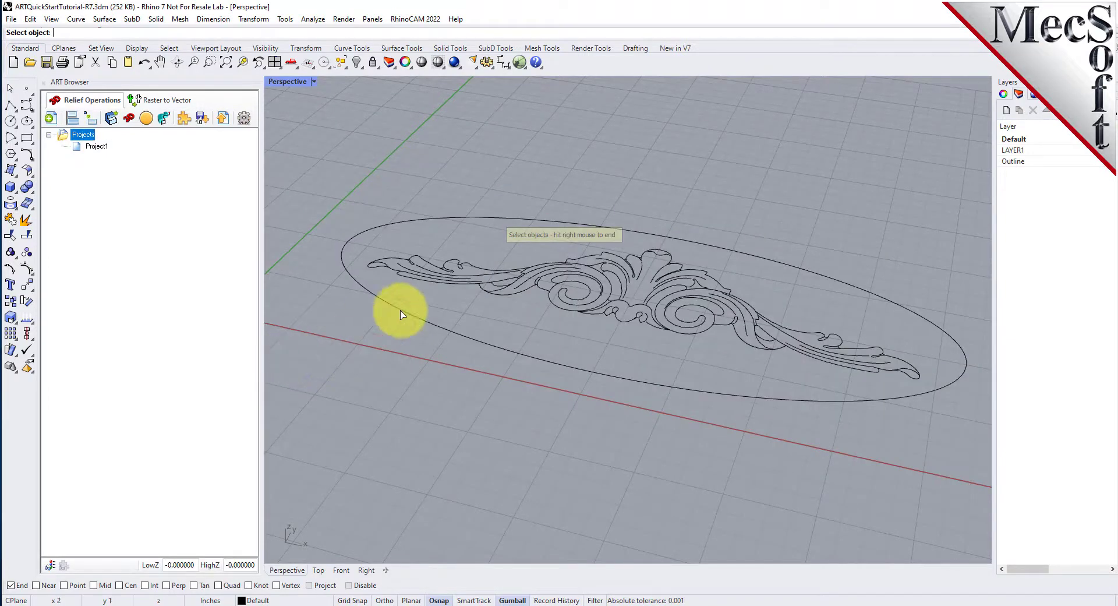
{"action": "left_click", "coordinate": [465, 219]}
{"action": "right_click", "coordinate": [457, 230]}
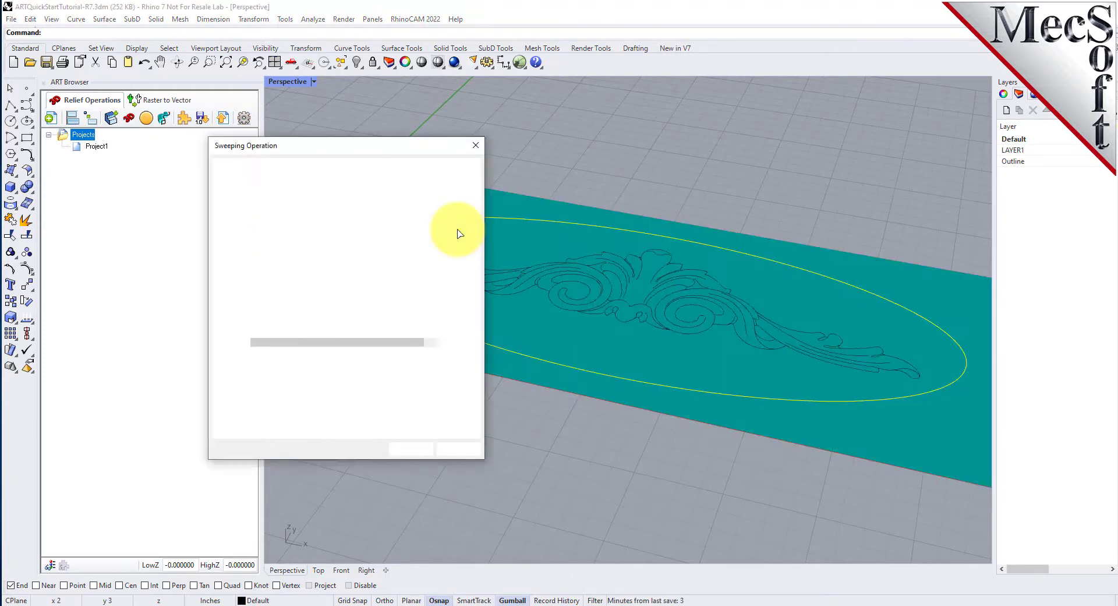
{"action": "left_click", "coordinate": [287, 224]}
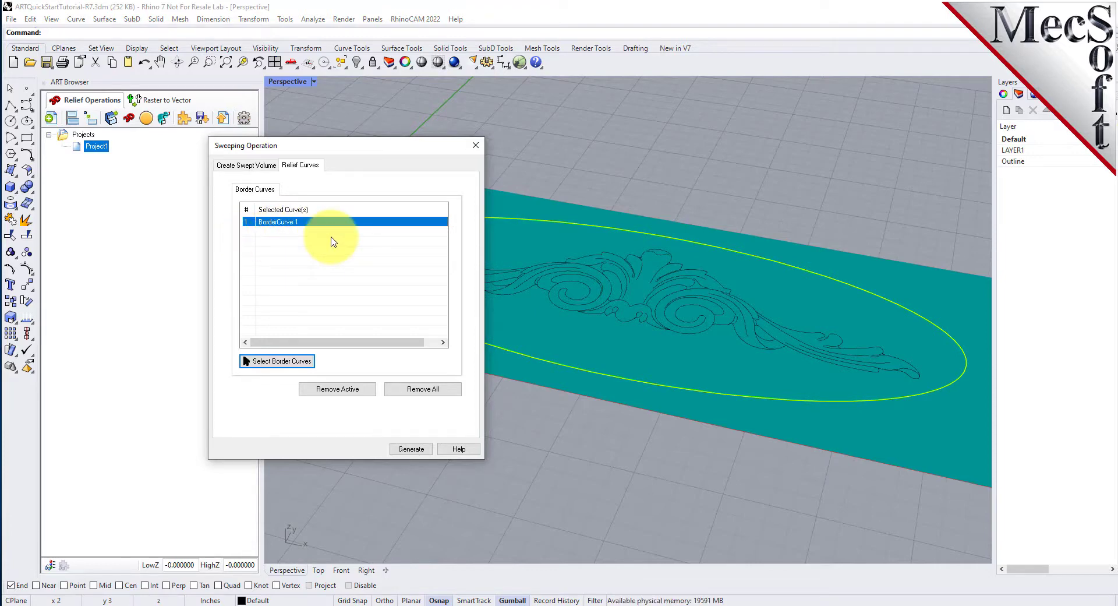
{"action": "left_click", "coordinate": [411, 449]}
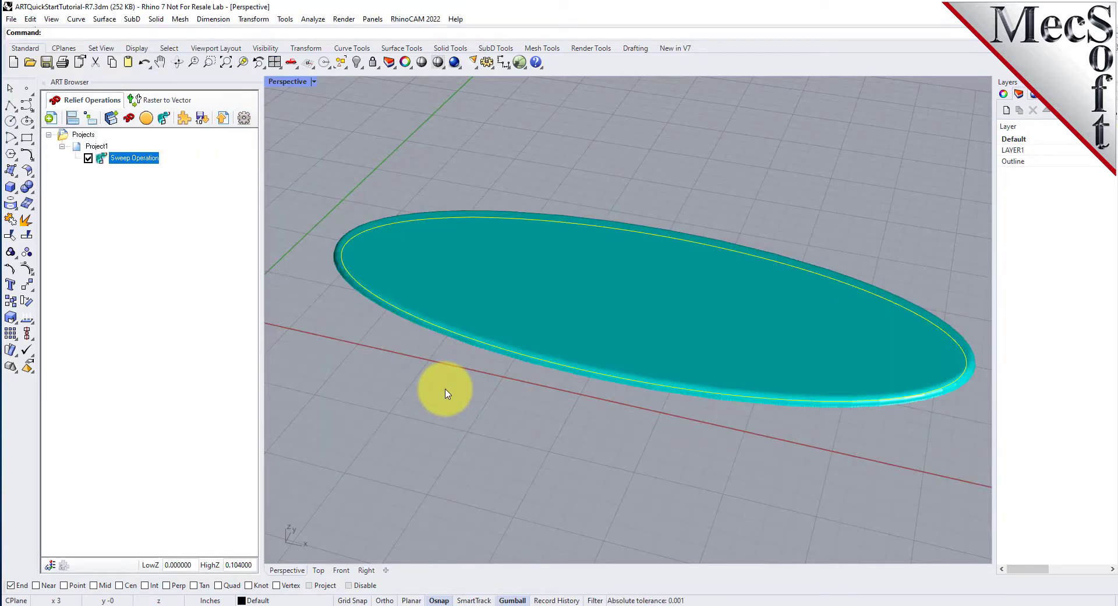
{"action": "left_click", "coordinate": [510, 424]}
{"action": "mouse_move", "coordinate": [623, 471]}
{"action": "right_mouse_down"}
{"action": "mouse_move", "coordinate": [599, 417]}
{"action": "mouse_move", "coordinate": [604, 327]}
{"action": "mouse_move", "coordinate": [539, 332]}
{"action": "mouse_move", "coordinate": [608, 458]}
{"action": "right_mouse_up"}
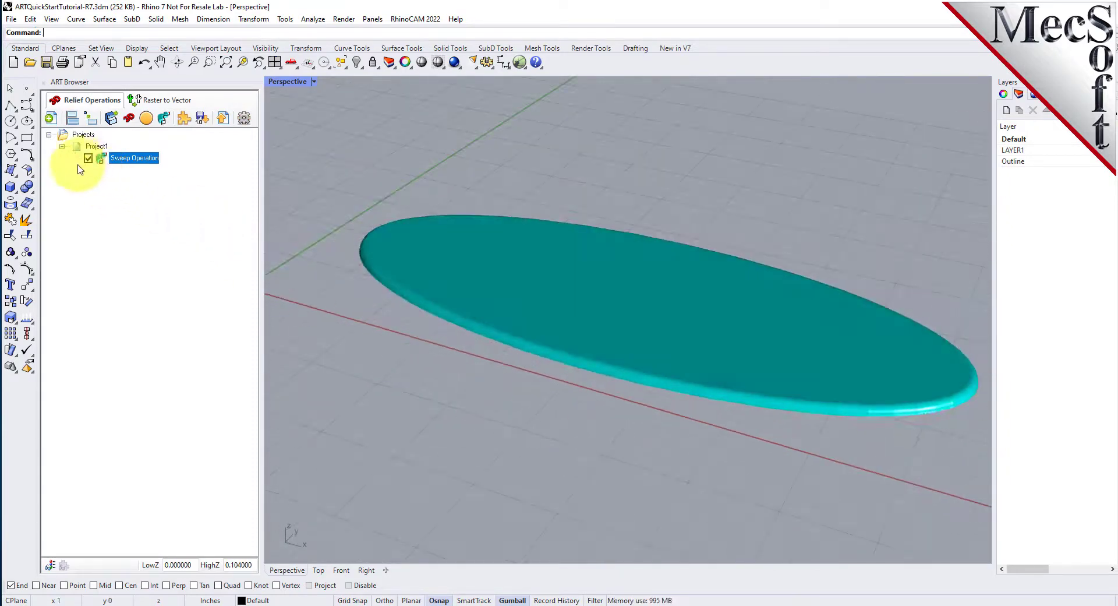
{"action": "right_click_drag", "start_coordinate": [521, 344], "coordinate": [611, 352]}
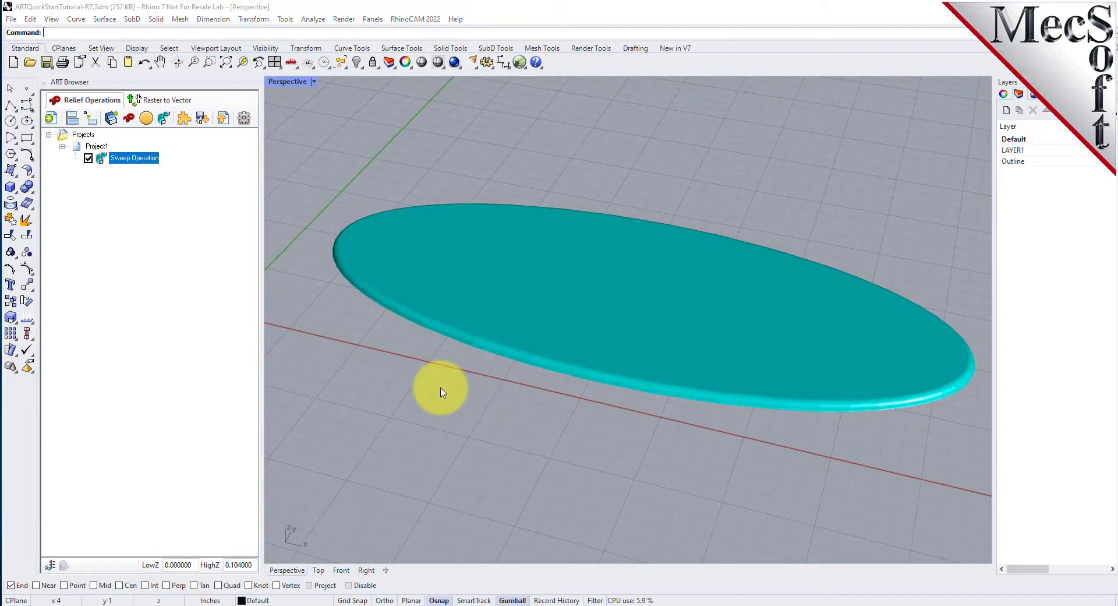
{"action": "key", "text": "ctrl+o"}
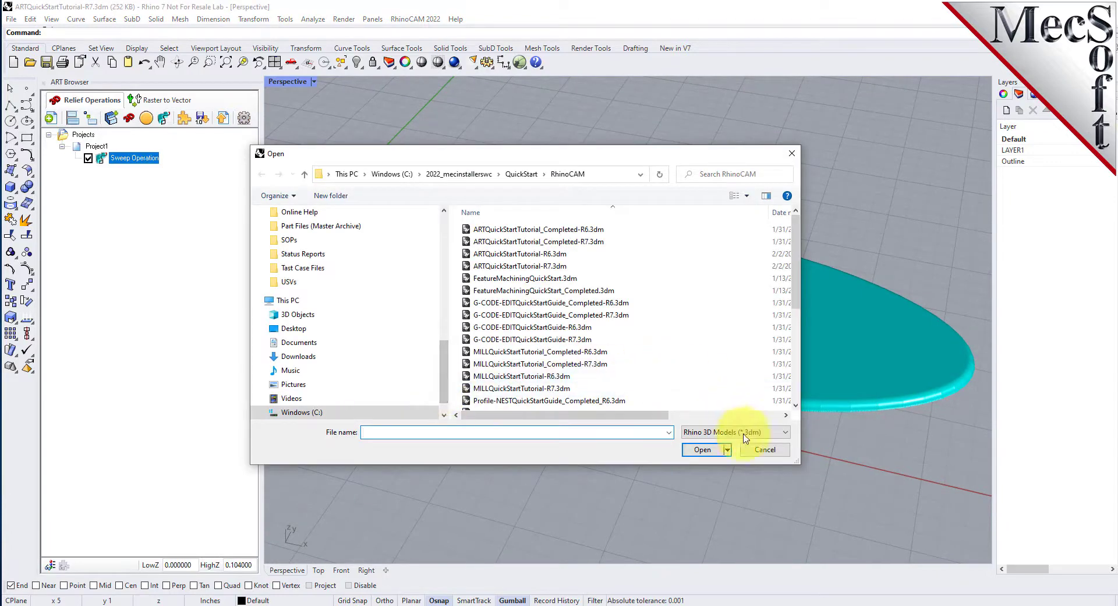
{"action": "left_click", "coordinate": [765, 450]}
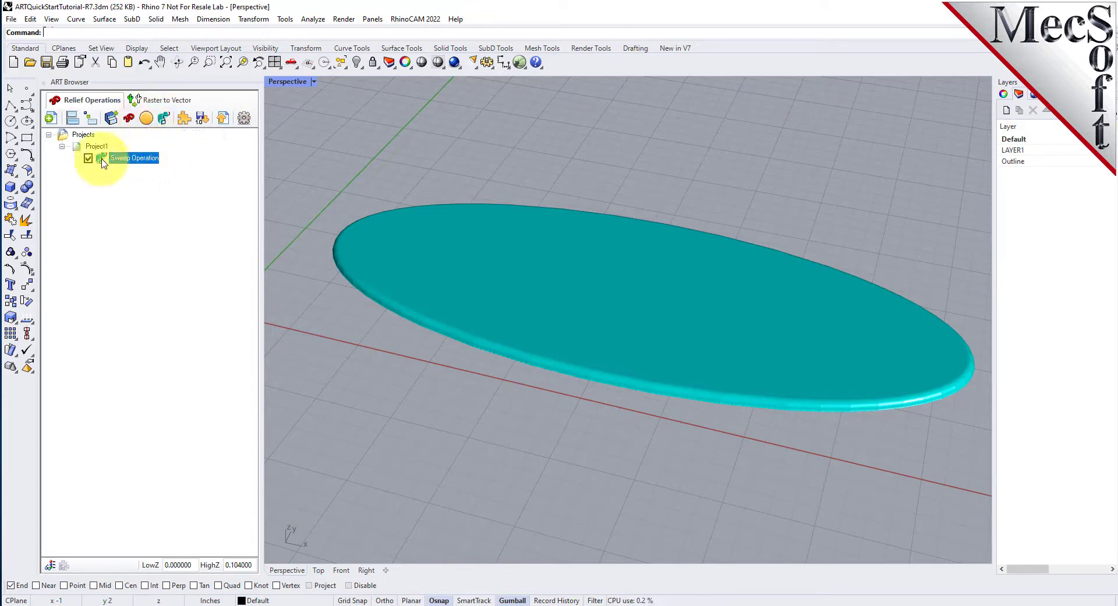
- Start a puffed volume with an arc profile, type Add, height 0.5 and smoothing 6
{"action": "left_click", "coordinate": [147, 120]}
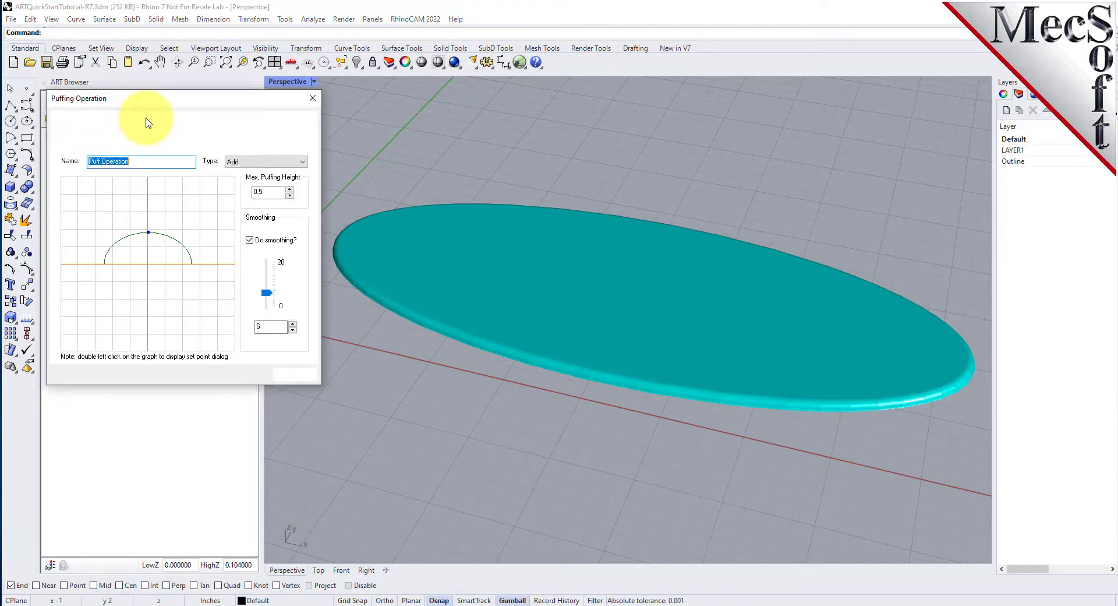
{"action": "left_click_drag", "start_coordinate": [225, 100], "coordinate": [243, 151]}
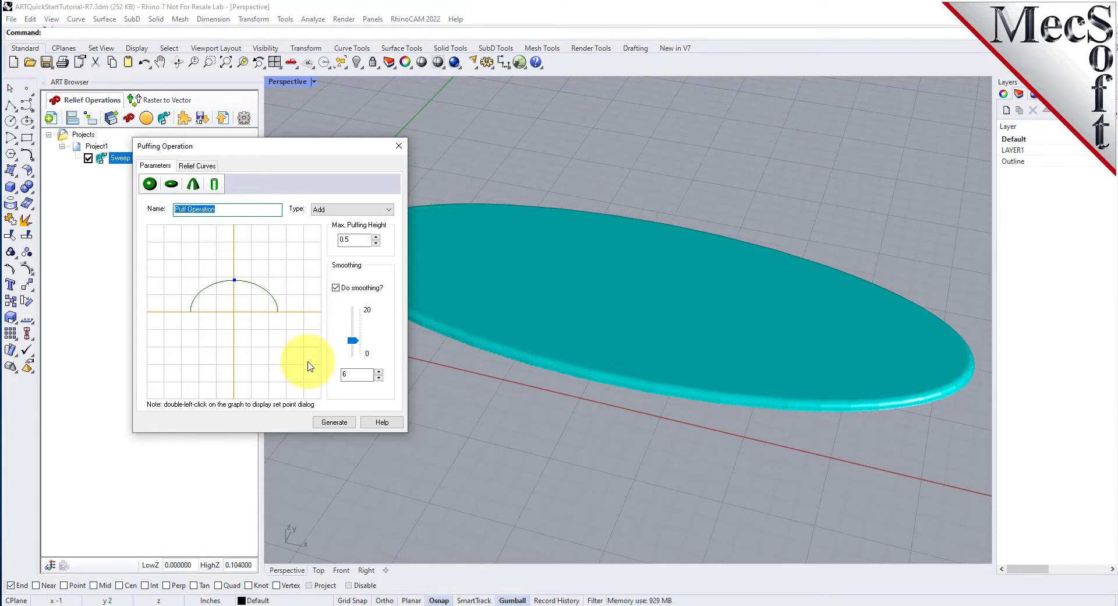
{"action": "left_click", "coordinate": [150, 184]}
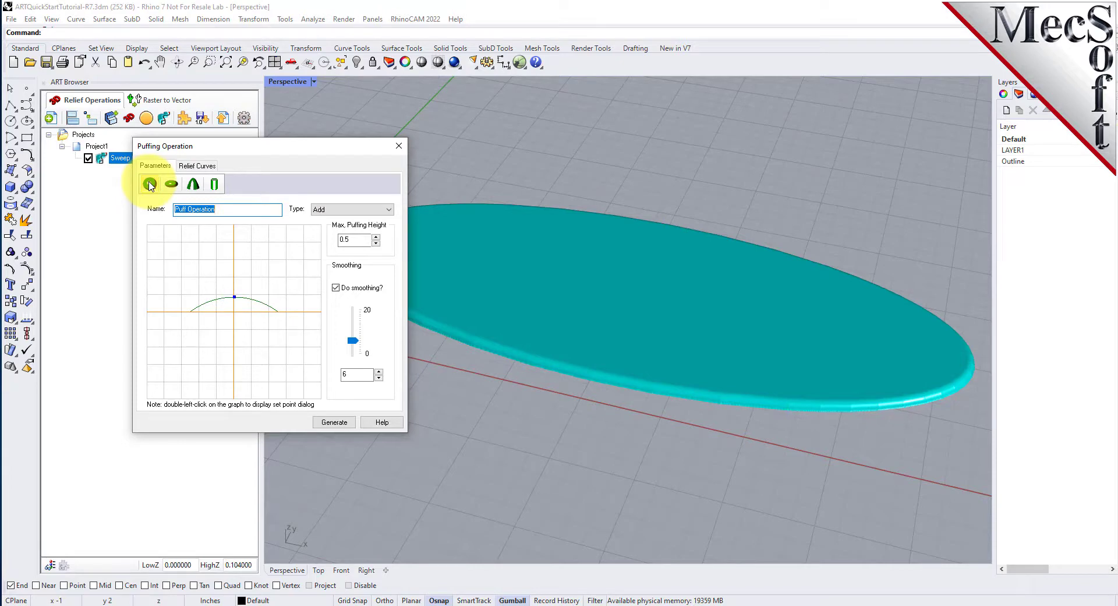
{"action": "left_click", "coordinate": [376, 210]}
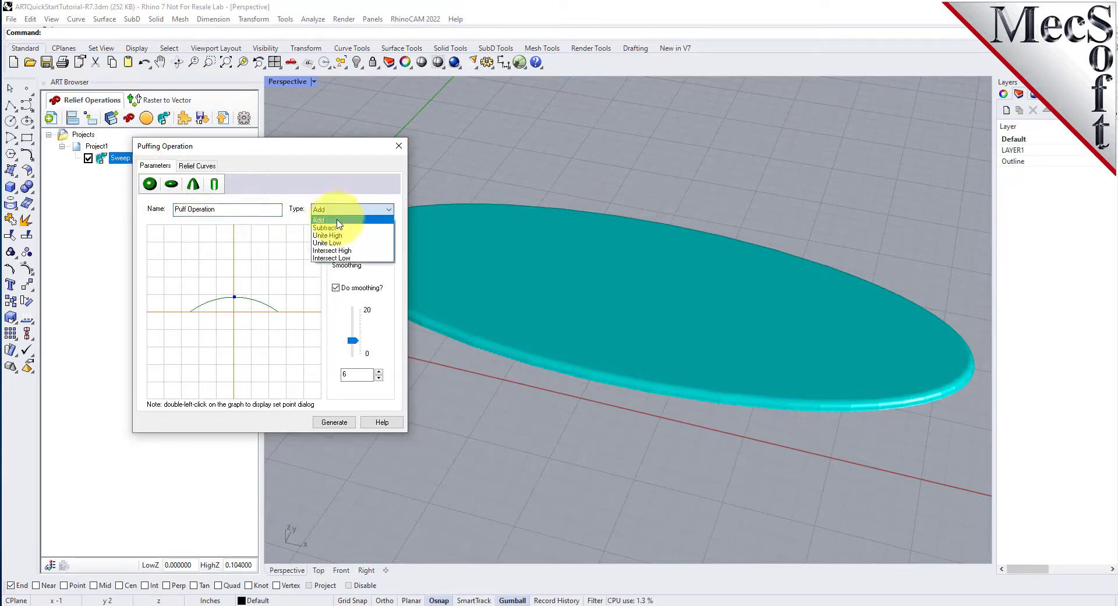
{"action": "left_click", "coordinate": [337, 220]}
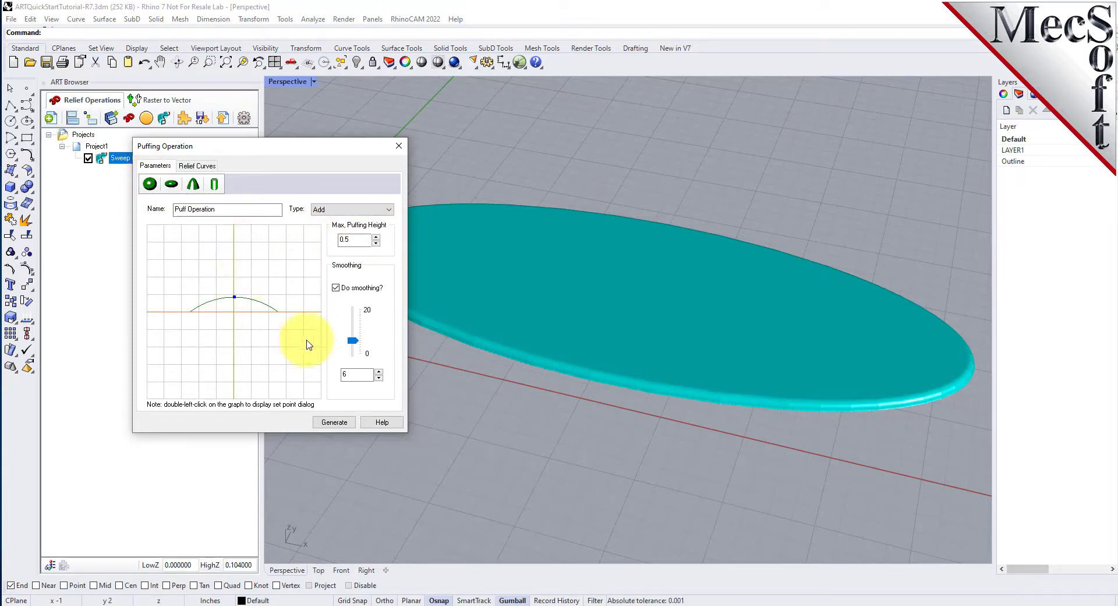
{"action": "double_click", "coordinate": [353, 239]}
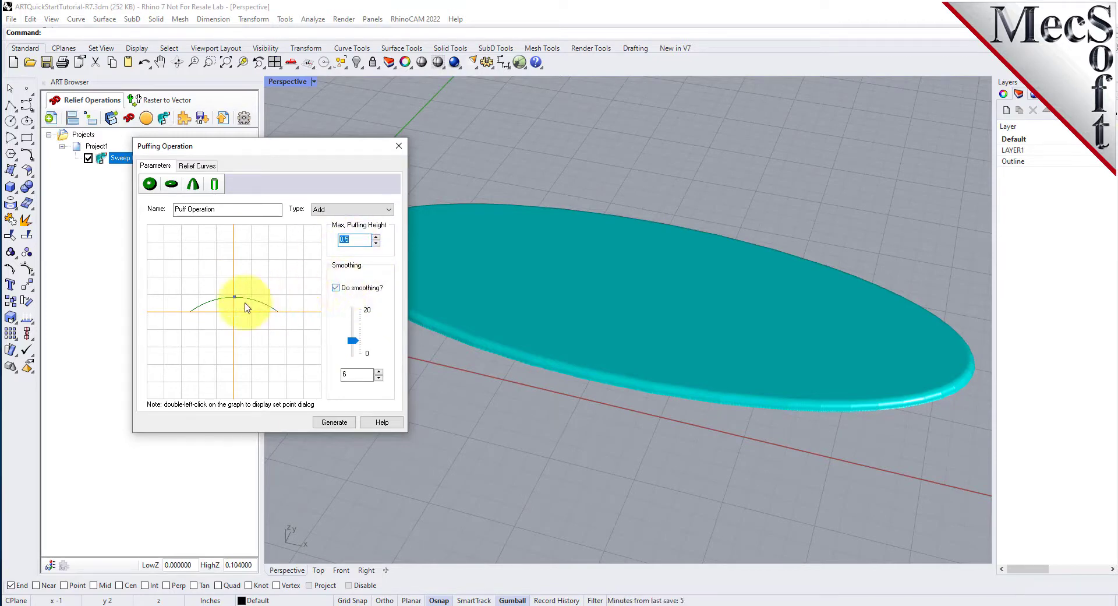
{"action": "mouse_move", "coordinate": [236, 299]}
{"action": "left_mouse_down"}
{"action": "mouse_move", "coordinate": [234, 256]}
{"action": "mouse_move", "coordinate": [235, 290]}
{"action": "left_mouse_up"}
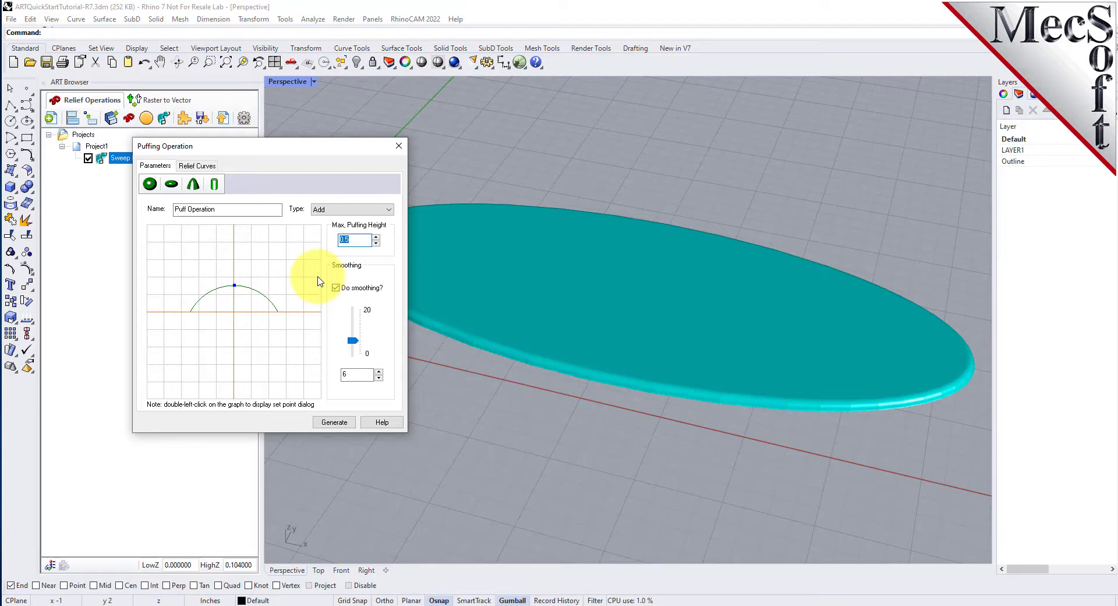
{"action": "double_click", "coordinate": [360, 375]}
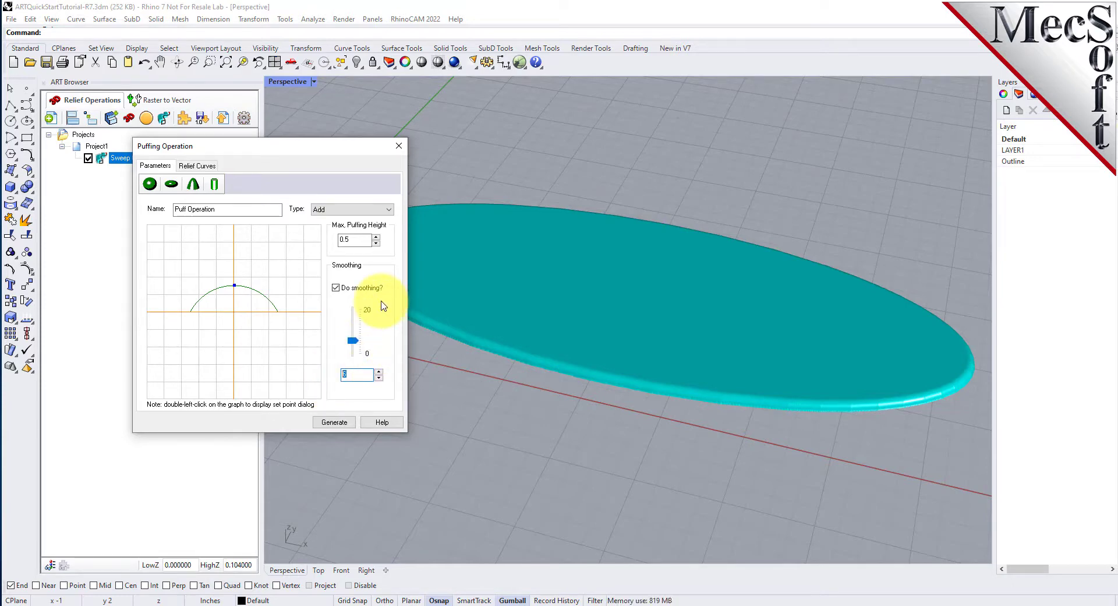
- Pick the scroll ornament's outline as the puff's BorderCurve 1
{"action": "left_click", "coordinate": [193, 167]}
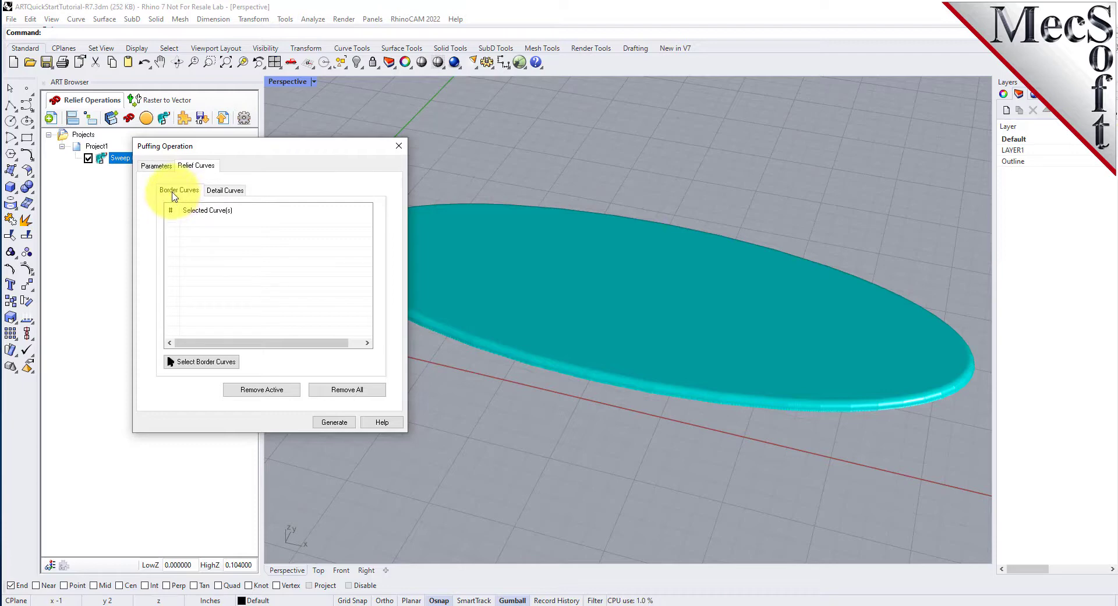
{"action": "left_click", "coordinate": [229, 193]}
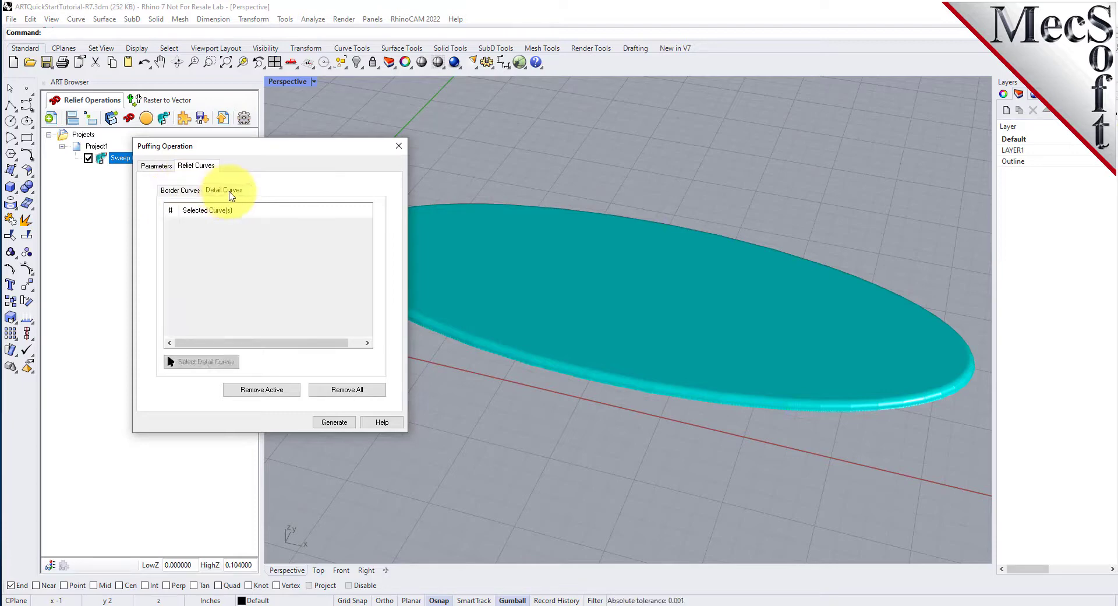
{"action": "left_click", "coordinate": [179, 190]}
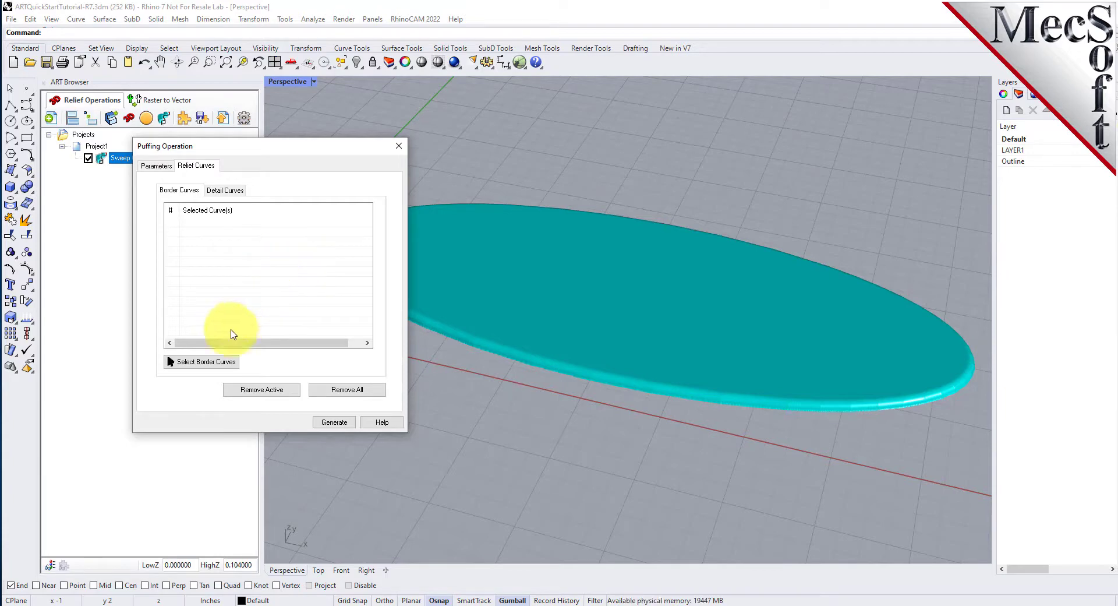
{"action": "left_click", "coordinate": [205, 363]}
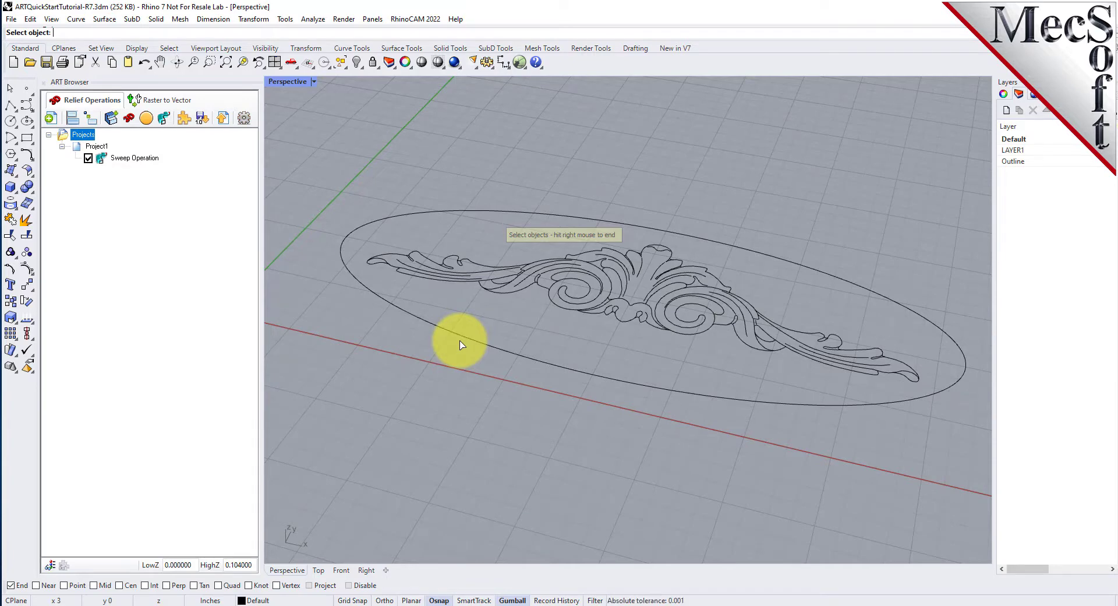
{"action": "left_click", "coordinate": [481, 268]}
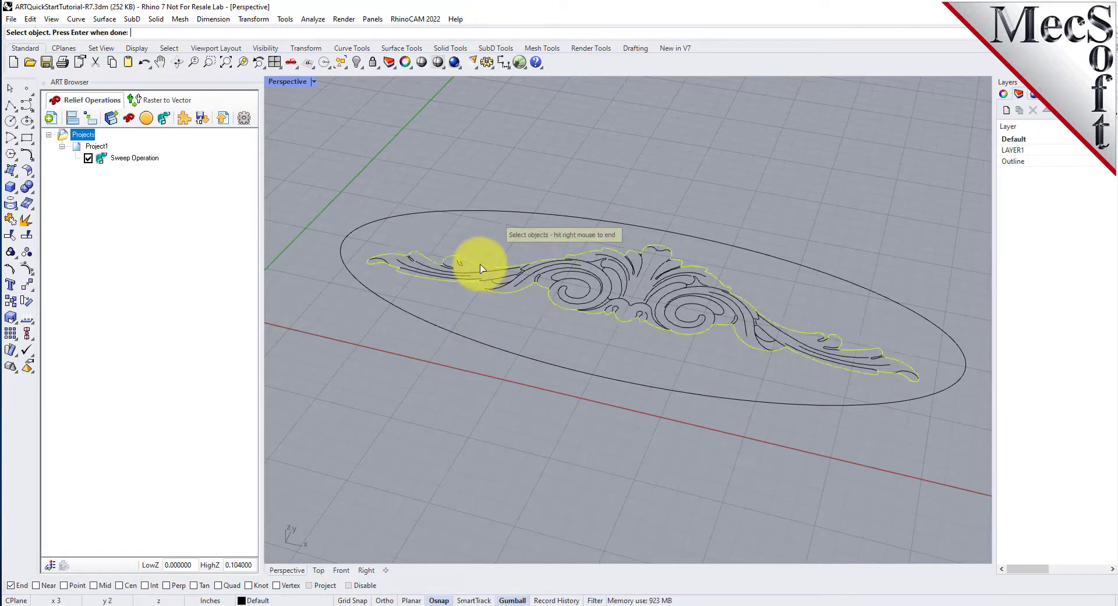
{"action": "right_click", "coordinate": [510, 370]}
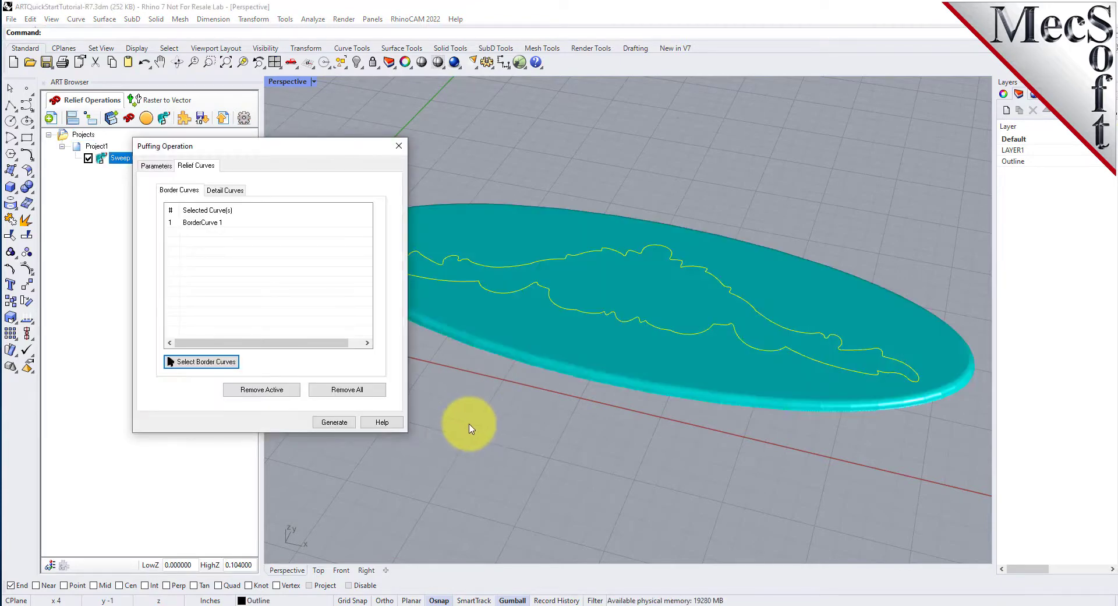
{"action": "left_click", "coordinate": [228, 223]}
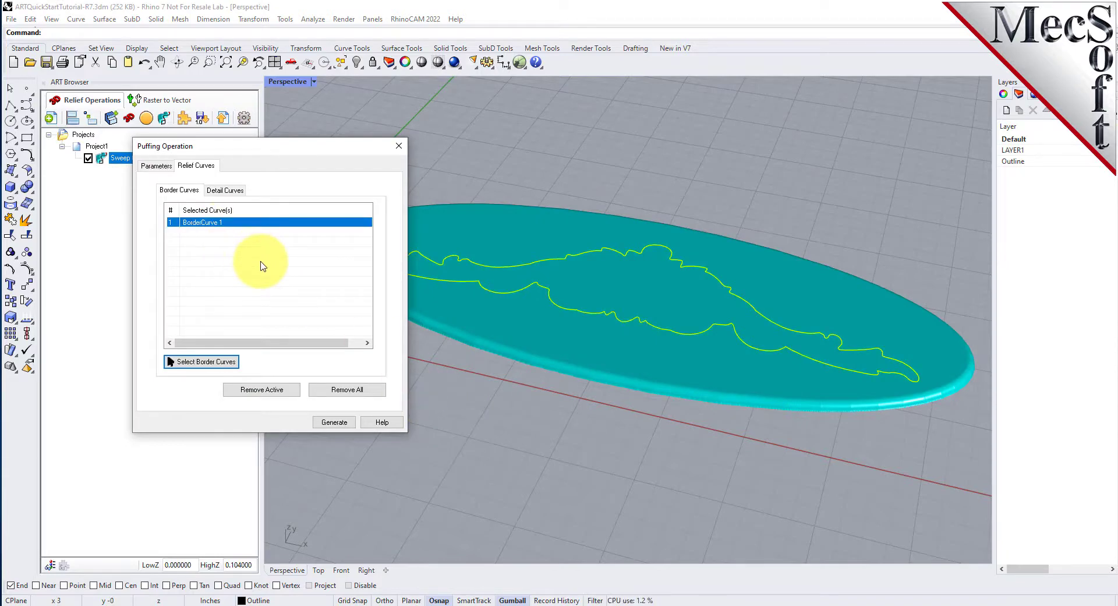
{"action": "left_click", "coordinate": [236, 191]}
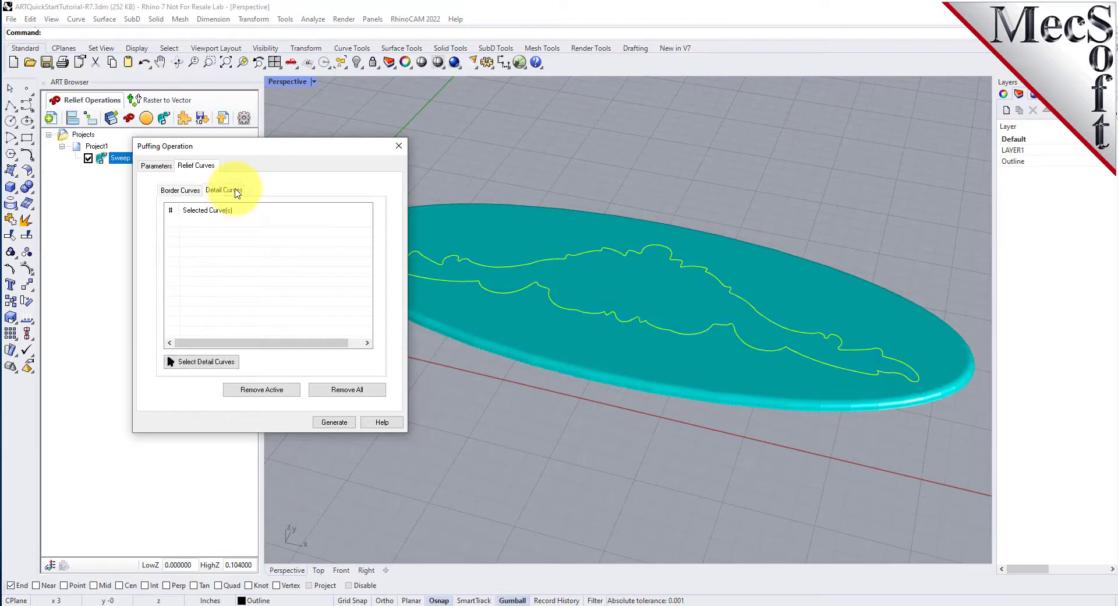
- Window-select the inner scroll lines as detail curves, excluding the outline, and generate the puff
{"action": "left_click", "coordinate": [211, 364]}
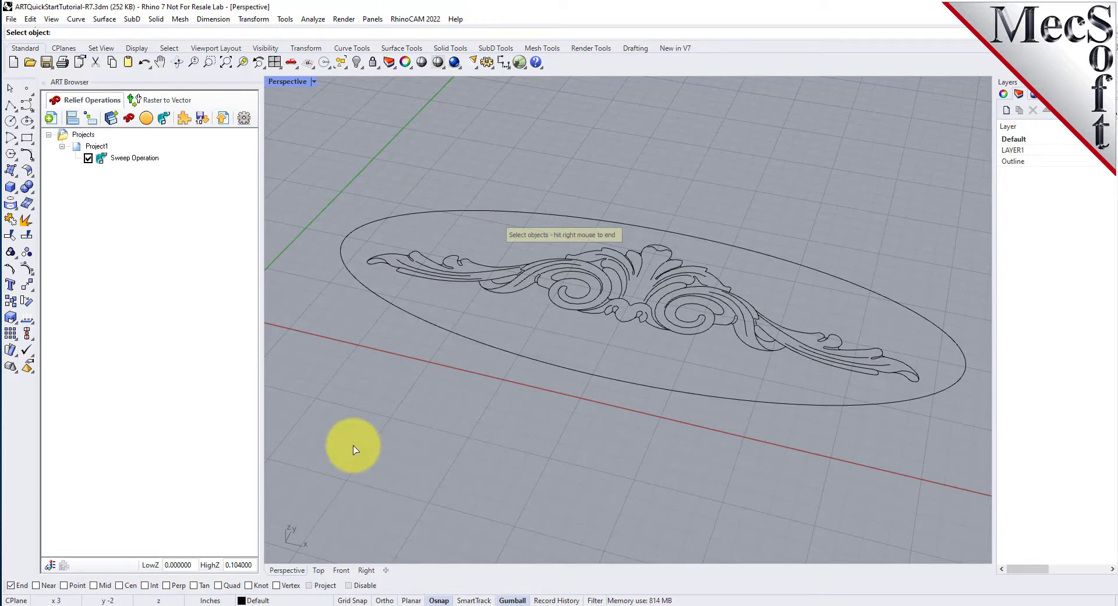
{"action": "left_click_drag", "start_coordinate": [318, 489], "coordinate": [931, 165]}
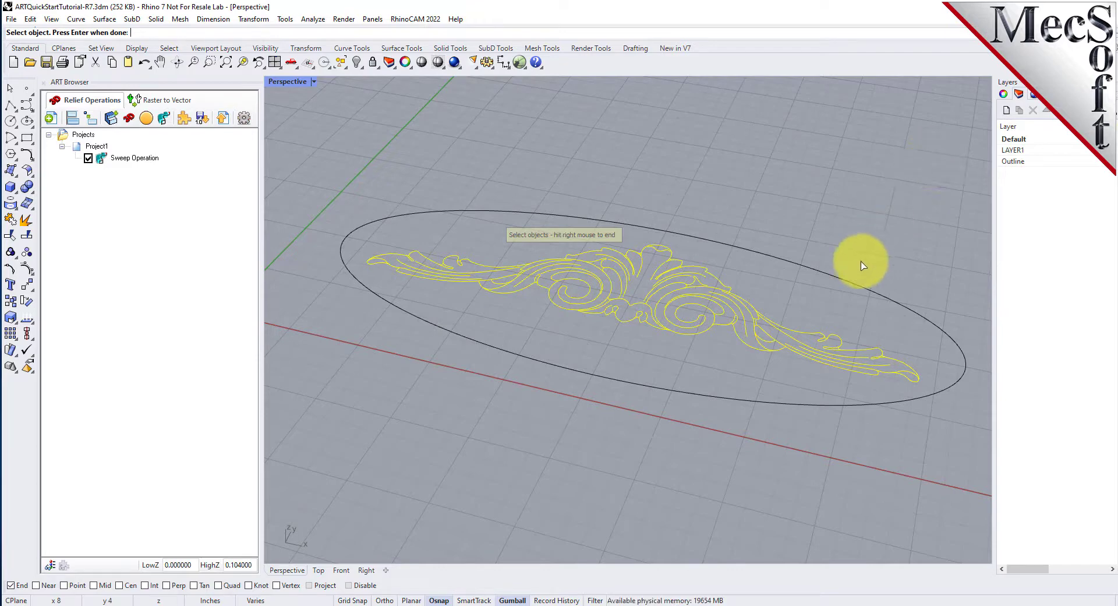
{"action": "left_click", "coordinate": [806, 336]}
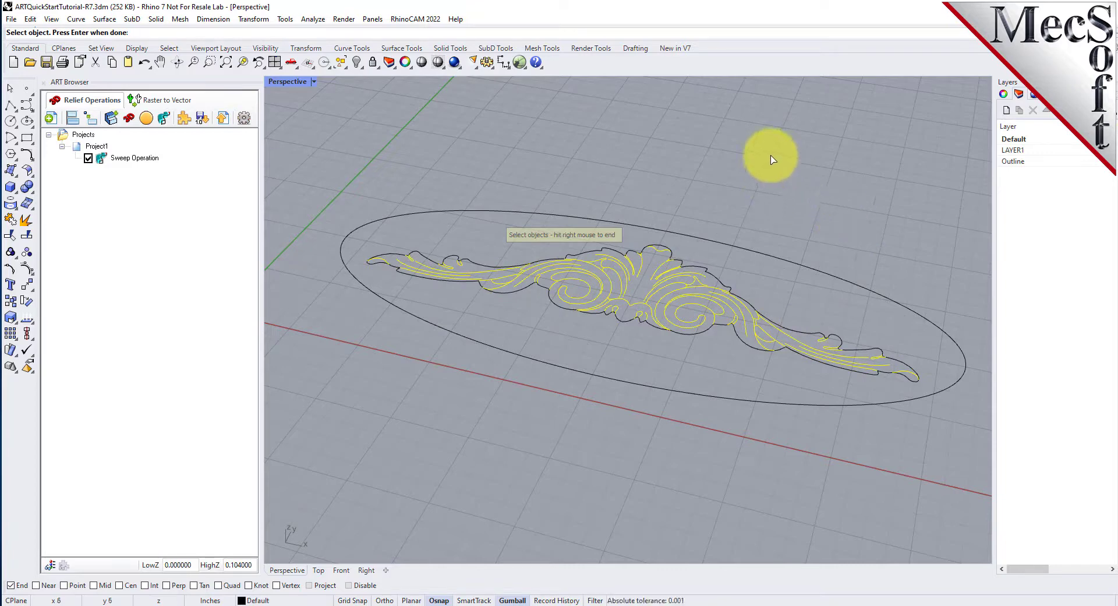
{"action": "right_click", "coordinate": [771, 158]}
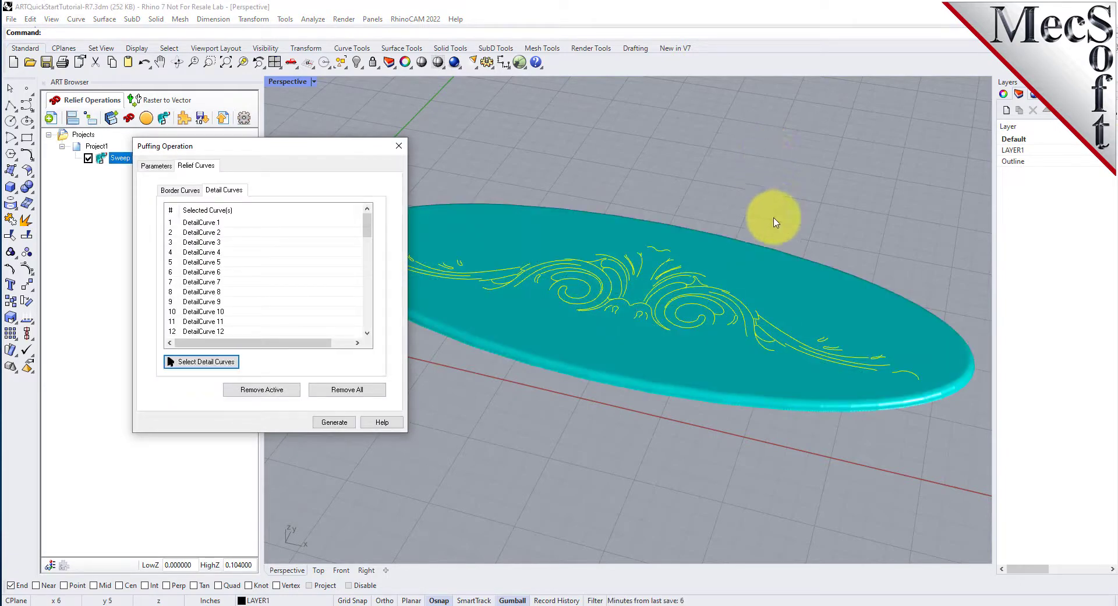
{"action": "mouse_move", "coordinate": [367, 225]}
{"action": "left_mouse_down"}
{"action": "mouse_move", "coordinate": [342, 320]}
{"action": "mouse_move", "coordinate": [353, 212]}
{"action": "left_mouse_up"}
{"action": "left_click", "coordinate": [217, 251]}
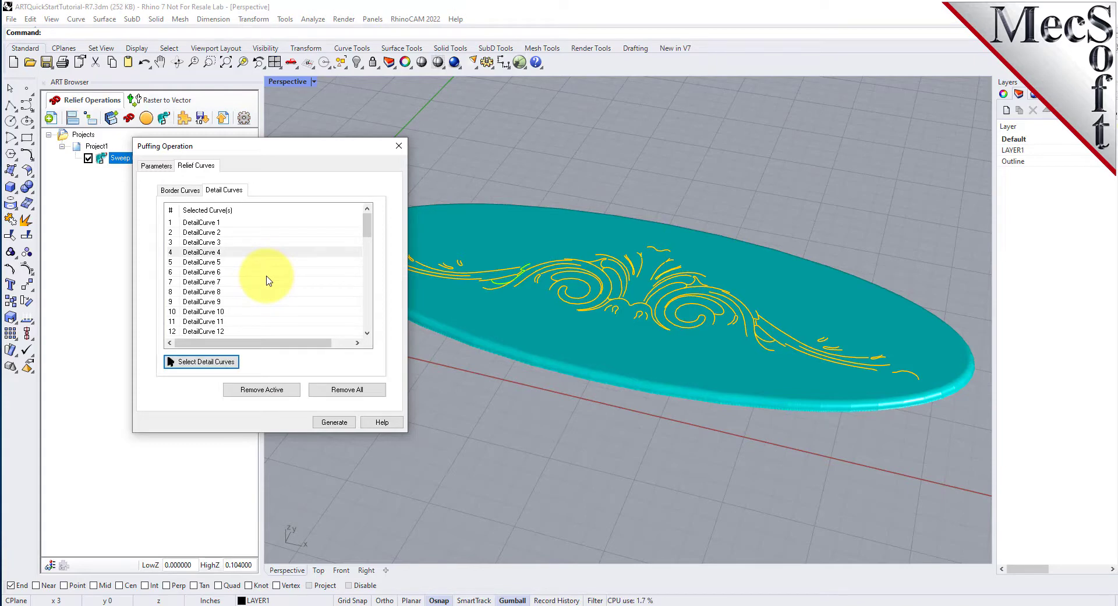
{"action": "left_click", "coordinate": [222, 242], "text": "shift"}
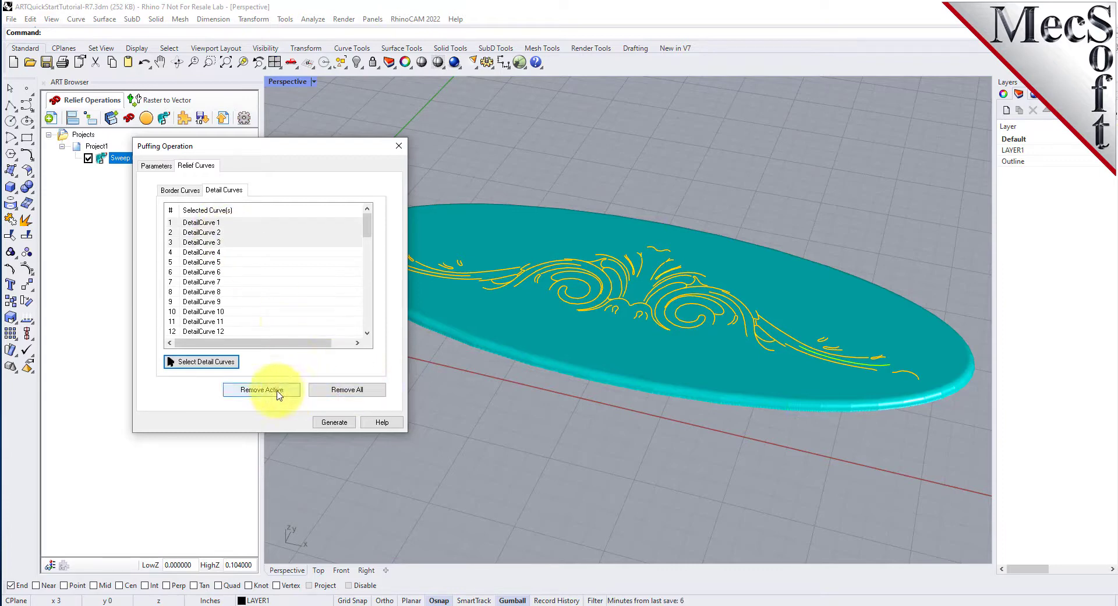
{"action": "left_click", "coordinate": [205, 223]}
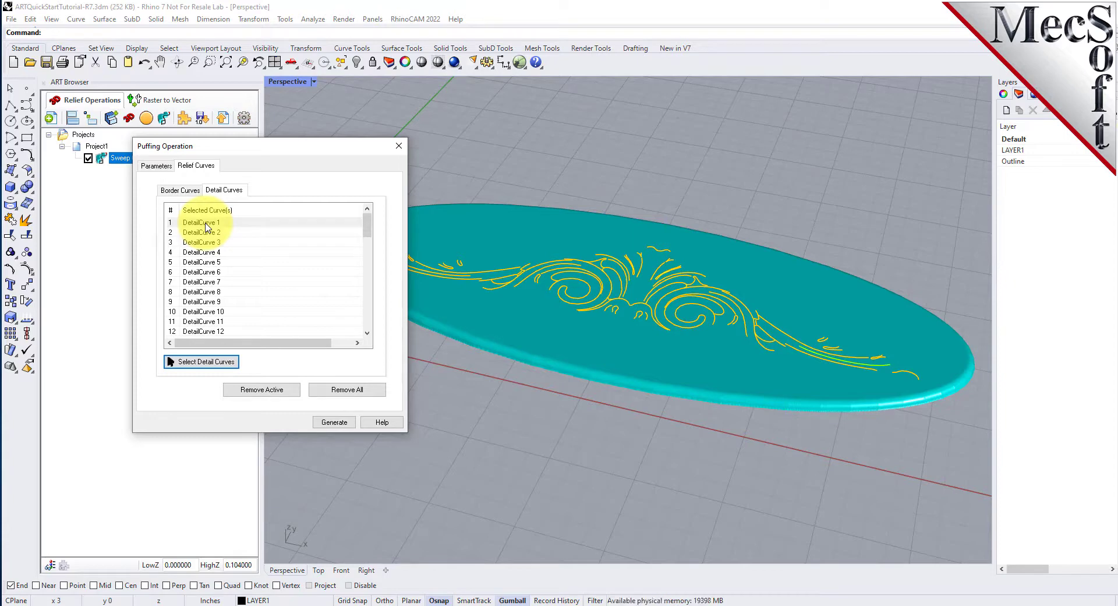
{"action": "left_click", "coordinate": [340, 423]}
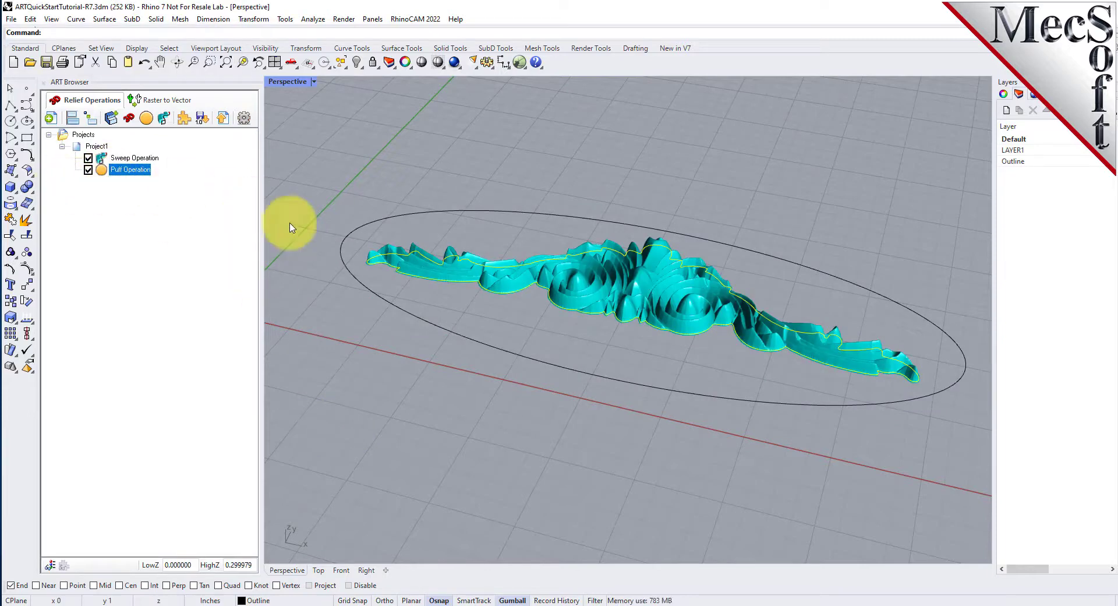
- Orbit and zoom the Perspective view to inspect the puffed scroll relief inside the oval
{"action": "right_click_drag", "start_coordinate": [612, 445], "coordinate": [511, 323]}
{"action": "scroll", "coordinate": [654, 350], "scroll_direction": "up", "scroll_amount": 6}
{"action": "key", "text": "ctrl+o"}
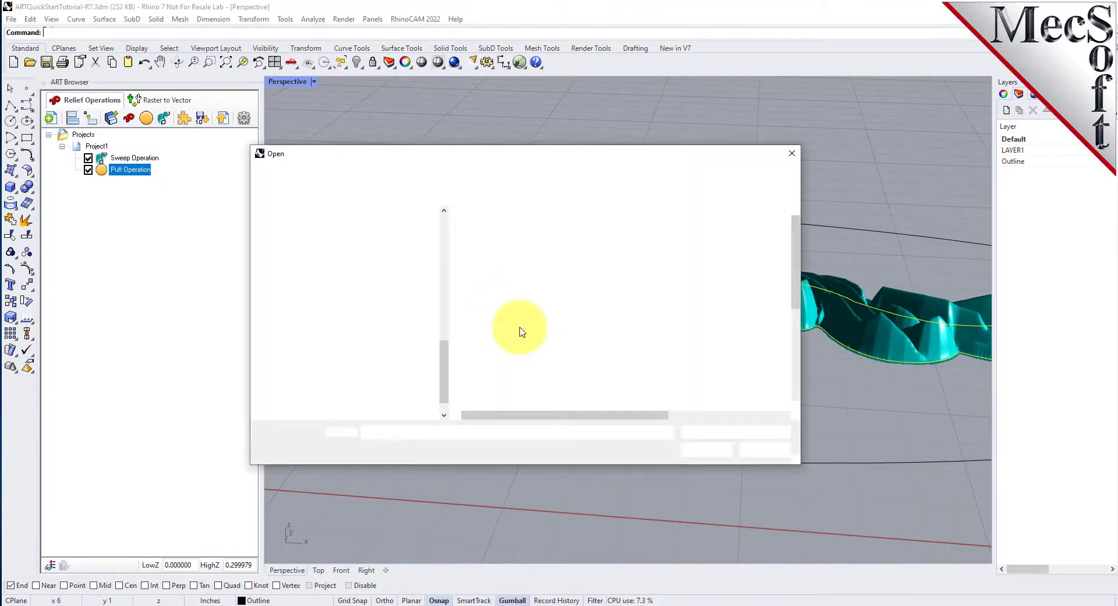
{"action": "left_click", "coordinate": [757, 457]}
{"action": "scroll", "coordinate": [608, 300], "scroll_direction": "down", "scroll_amount": 3}
{"action": "left_click", "coordinate": [642, 404]}
{"action": "right_click_drag", "start_coordinate": [694, 332], "coordinate": [658, 356]}
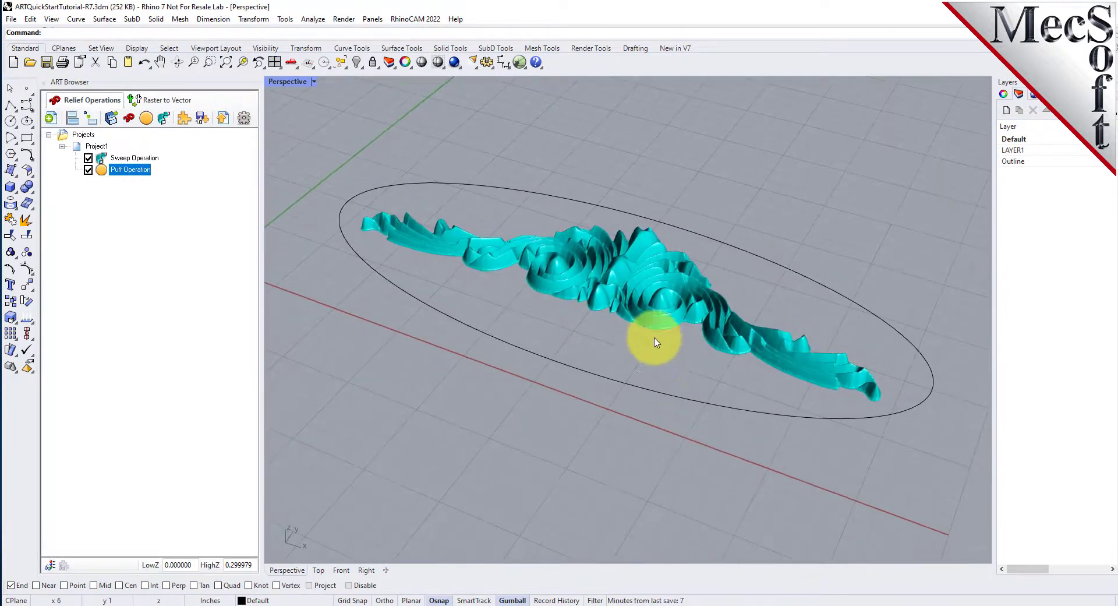
{"action": "scroll", "coordinate": [647, 286], "scroll_direction": "up", "scroll_amount": 3}
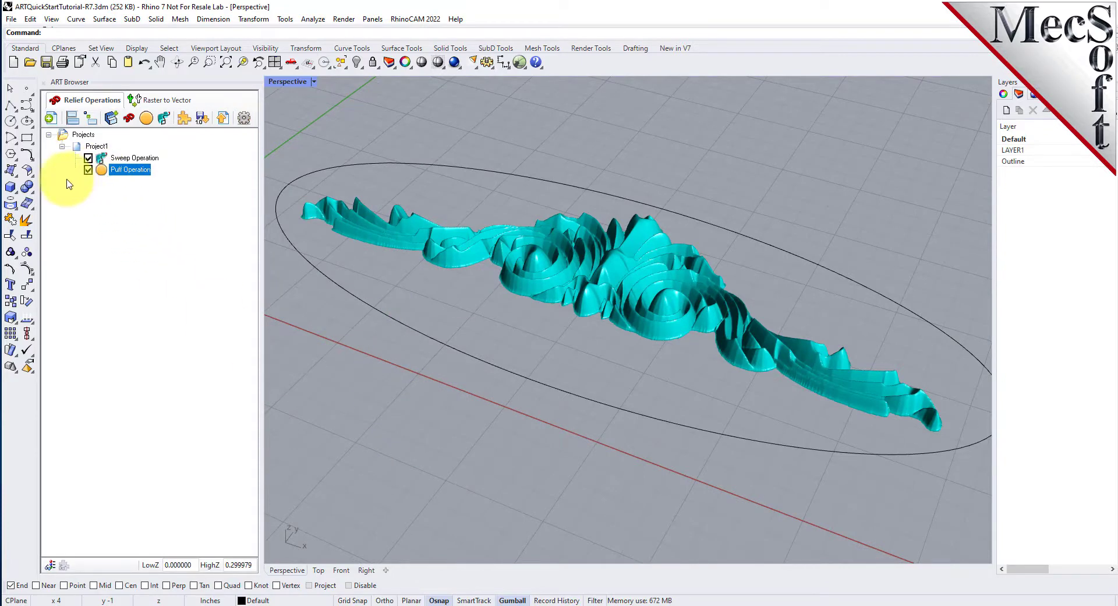
{"action": "key", "text": "F2"}
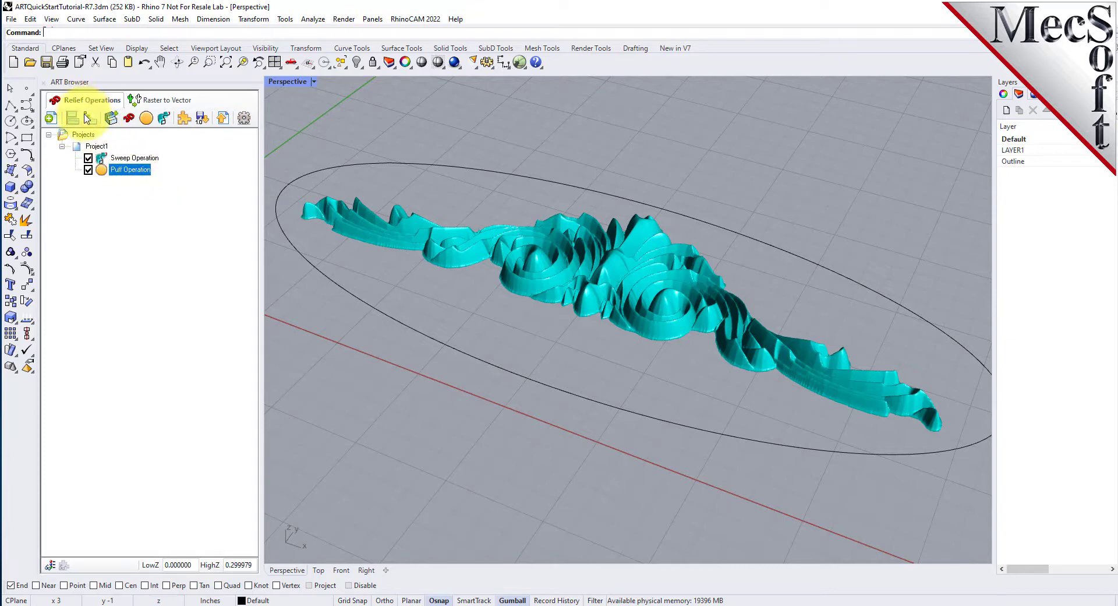
- Start a 3D relief from the Texture.jpg diamond-plate image
{"action": "left_click", "coordinate": [131, 122]}
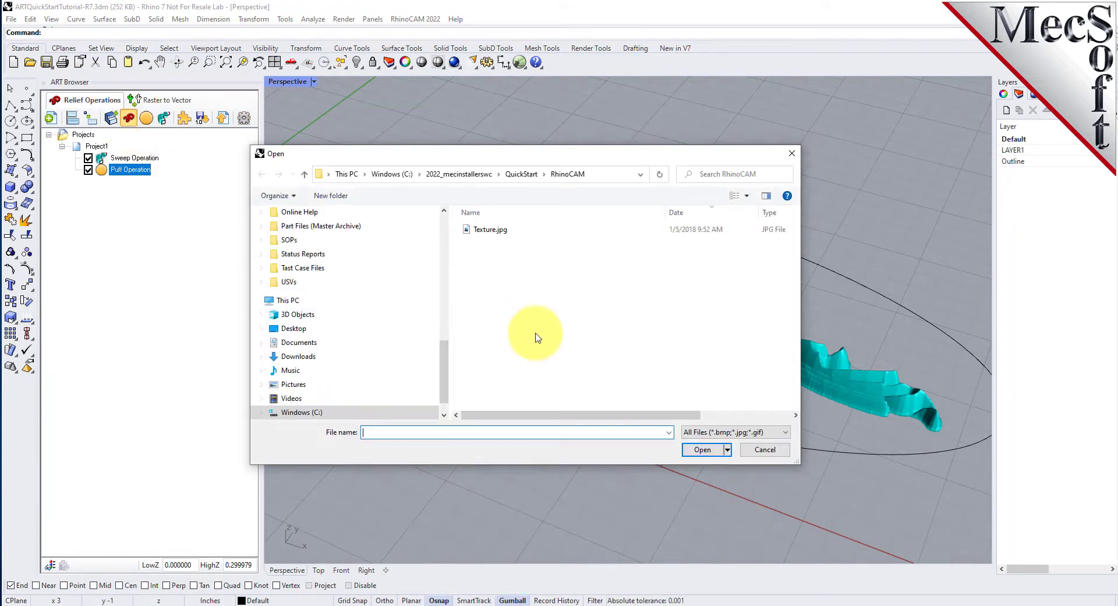
{"action": "left_click", "coordinate": [467, 231]}
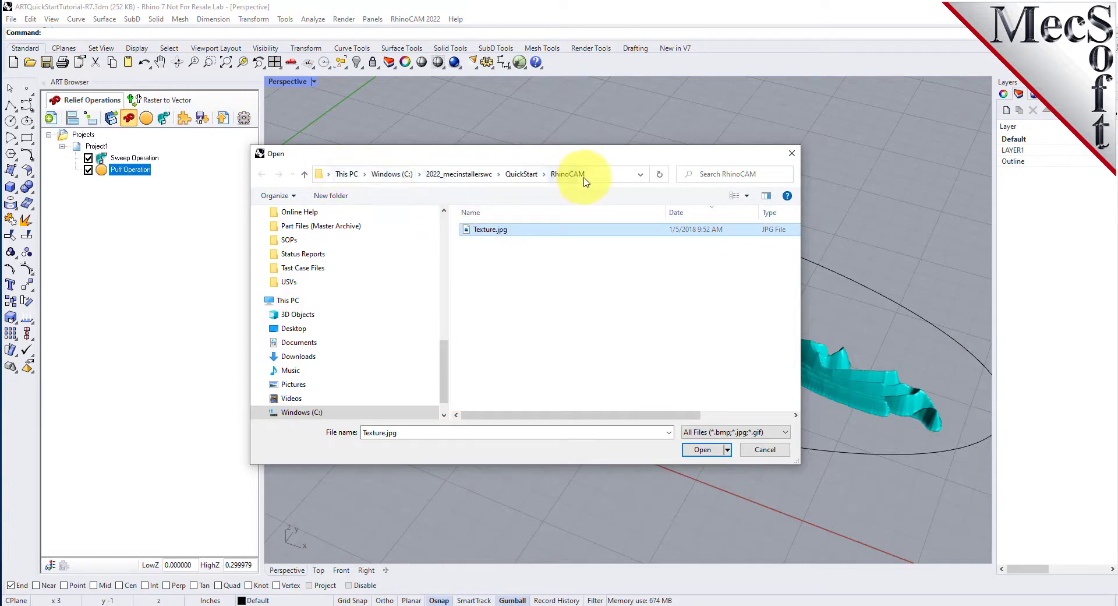
{"action": "left_click", "coordinate": [711, 451]}
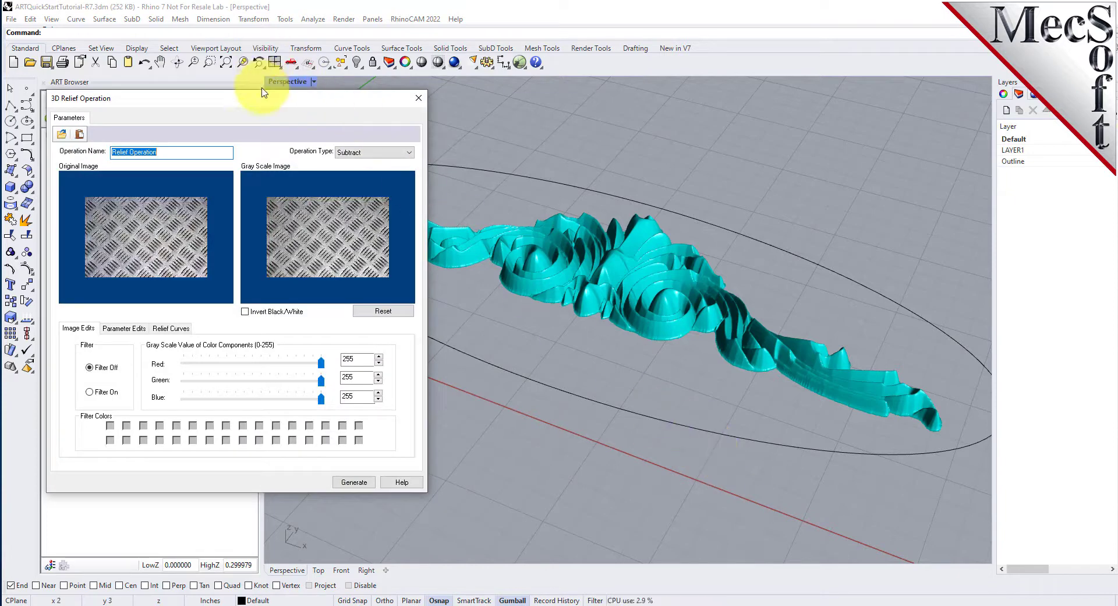
{"action": "left_click_drag", "start_coordinate": [259, 99], "coordinate": [386, 120]}
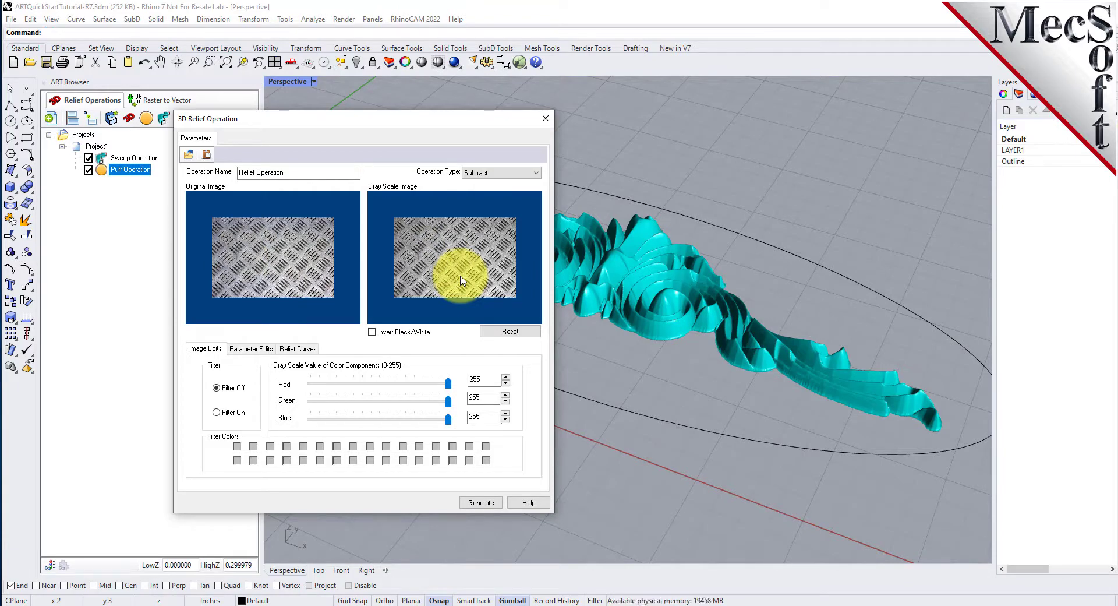
- Set the relief Operation Type to Add and turn on Invert Black/White
{"action": "left_click", "coordinate": [488, 173]}
{"action": "left_click", "coordinate": [487, 181]}
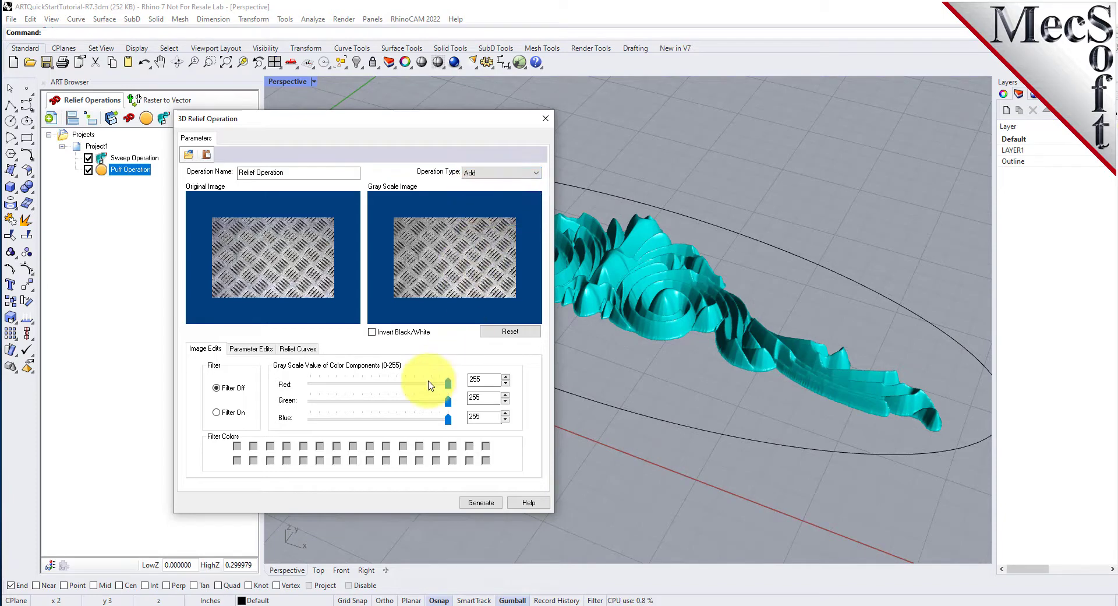
{"action": "left_click", "coordinate": [371, 332]}
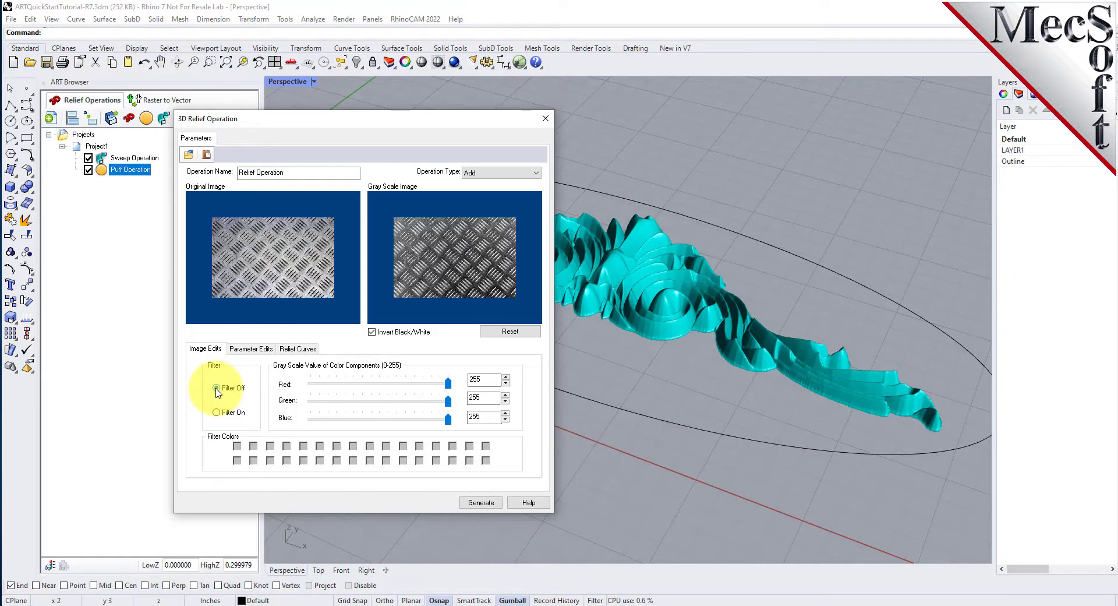
{"action": "left_click", "coordinate": [250, 348]}
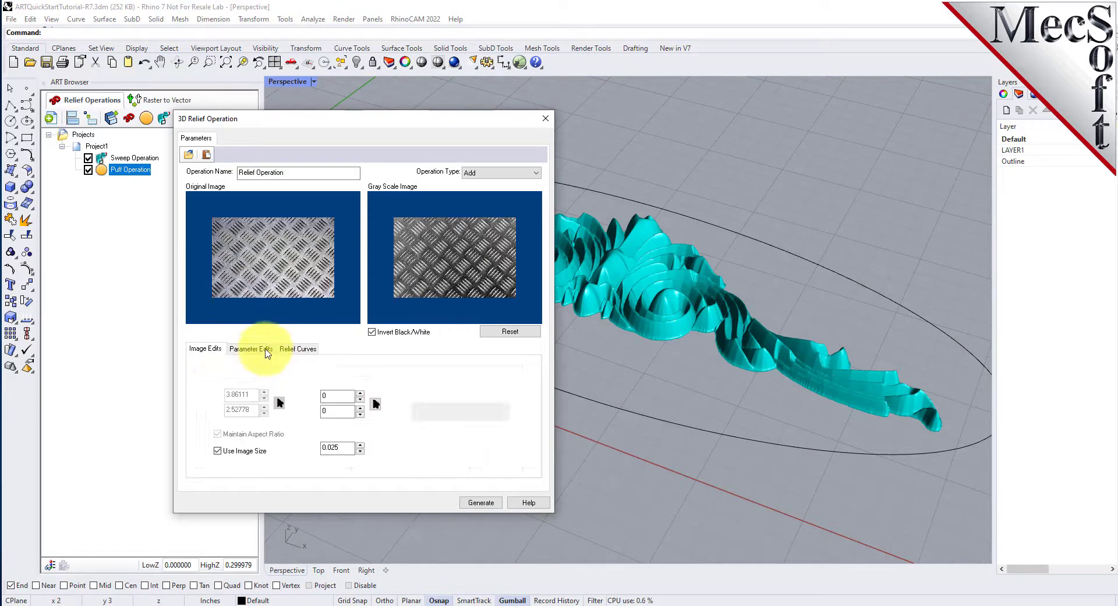
- Turn off Use Image Size and set the relief width to 10 and height to 4
{"action": "left_click", "coordinate": [218, 451]}
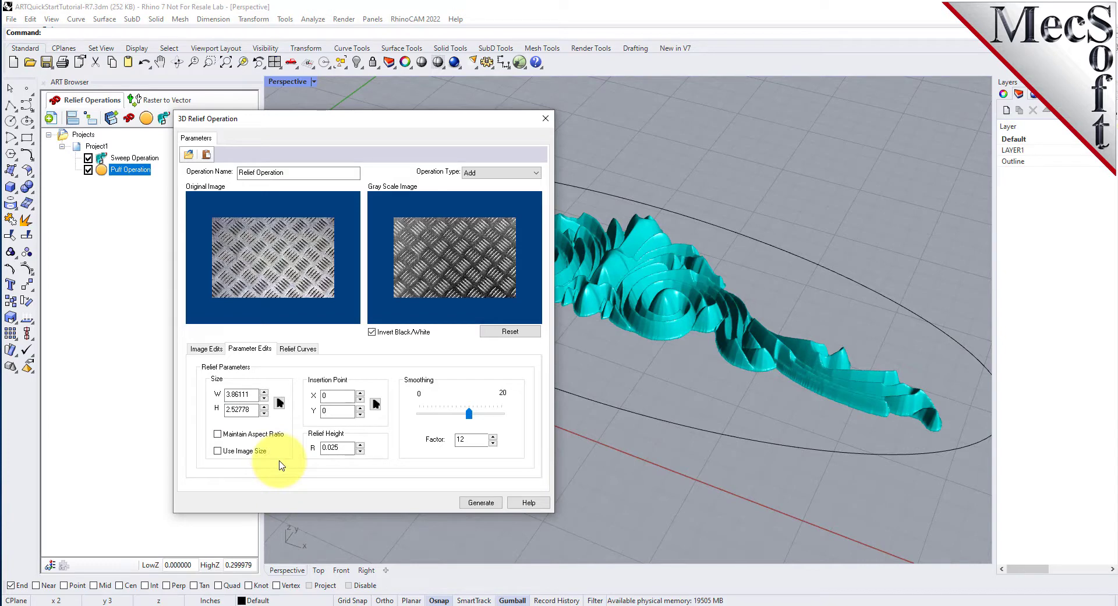
{"action": "left_click_drag", "start_coordinate": [256, 395], "coordinate": [219, 398]}
{"action": "type", "text": "10"}
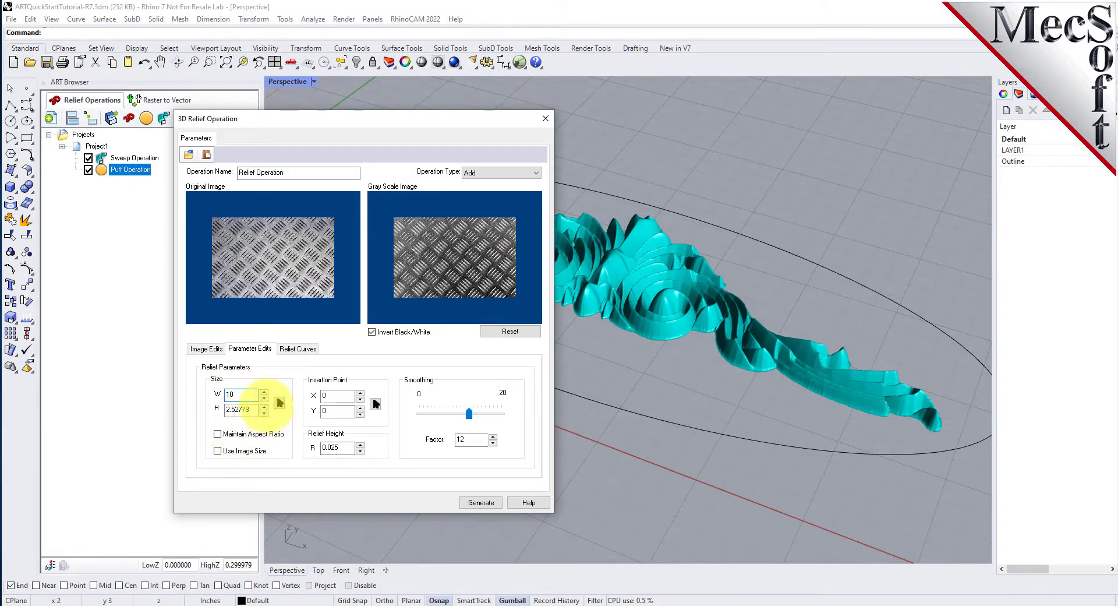
{"action": "left_click_drag", "start_coordinate": [255, 410], "coordinate": [228, 411]}
{"action": "type", "text": "4"}
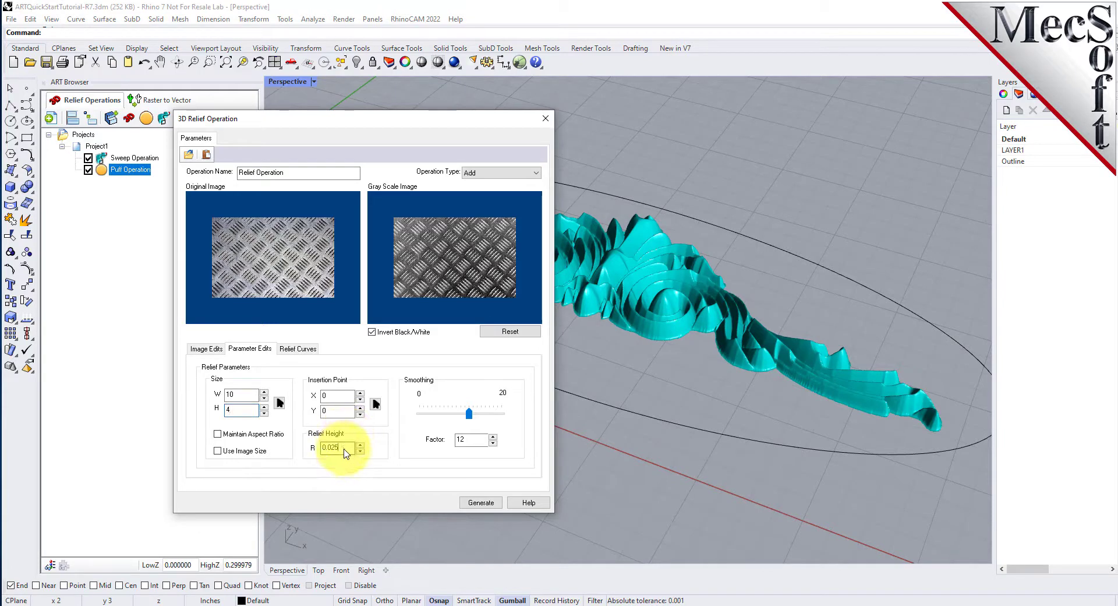
- Keep the relief height at 0.025 and the smoothing factor at 12
{"action": "left_click_drag", "start_coordinate": [346, 453], "coordinate": [319, 452]}
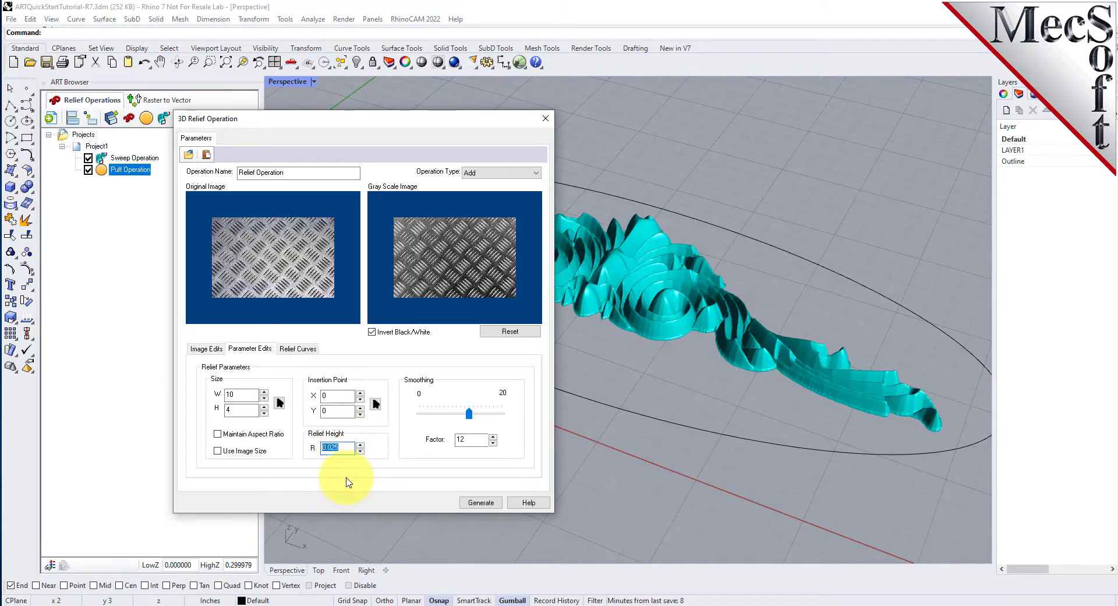
{"action": "left_click", "coordinate": [423, 295]}
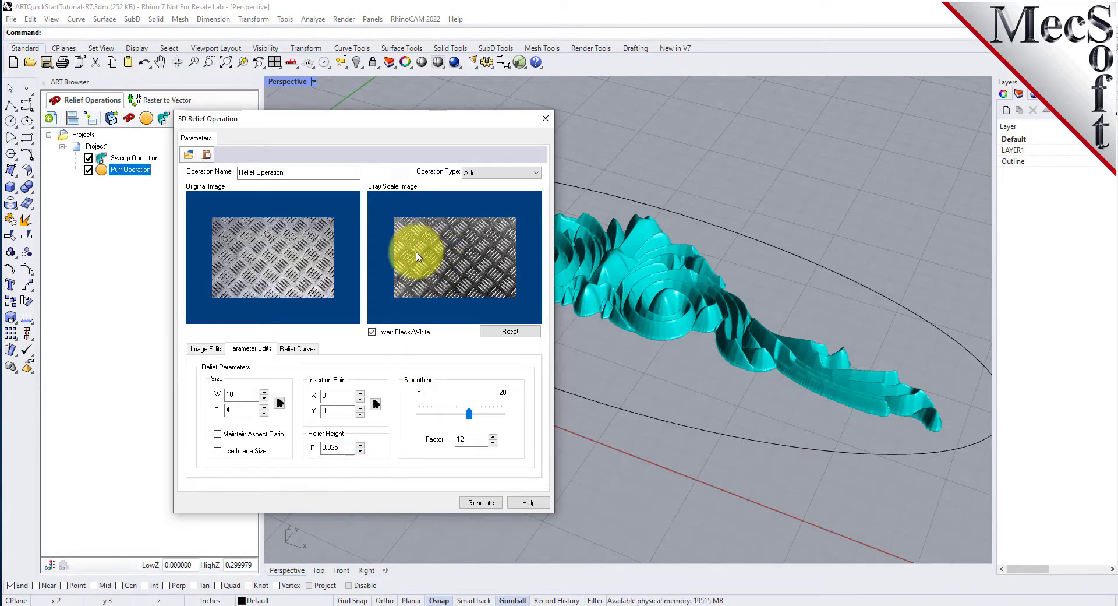
{"action": "left_click", "coordinate": [348, 449]}
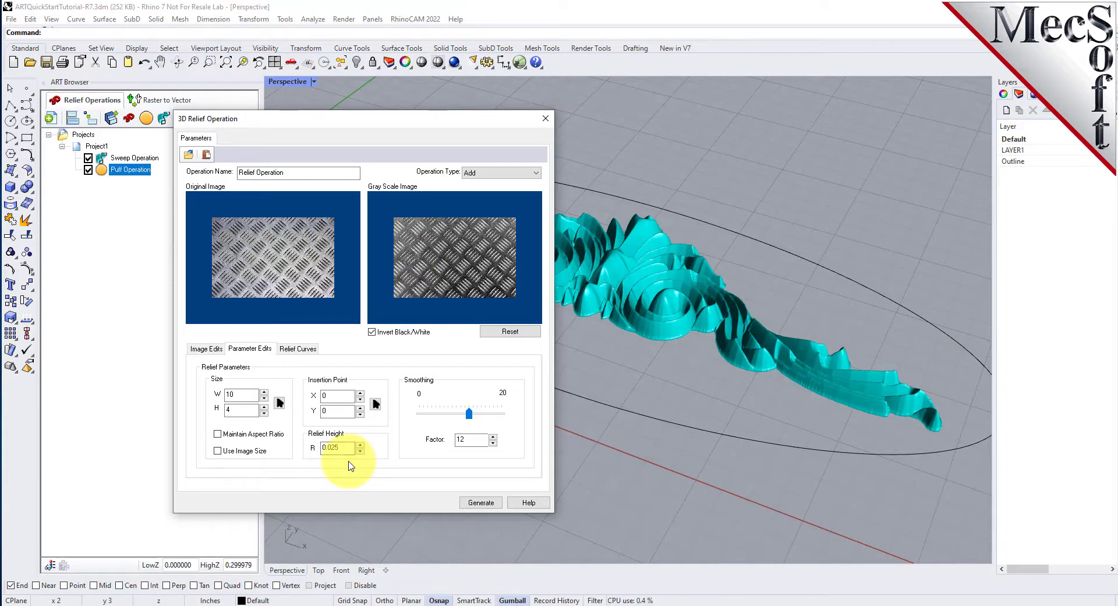
{"action": "left_click", "coordinate": [447, 300]}
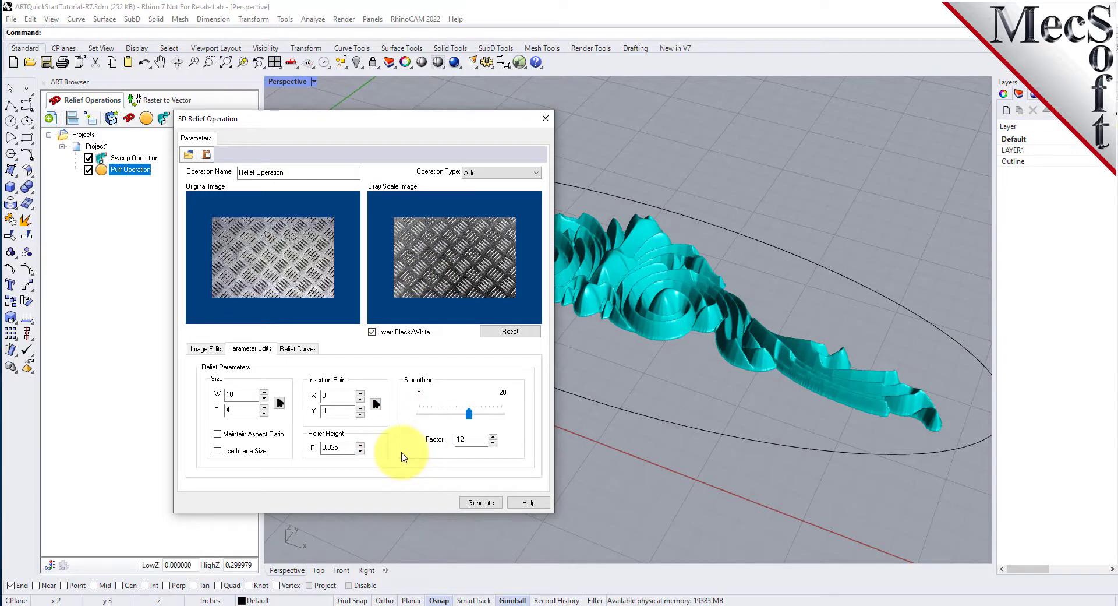
{"action": "double_click", "coordinate": [466, 440]}
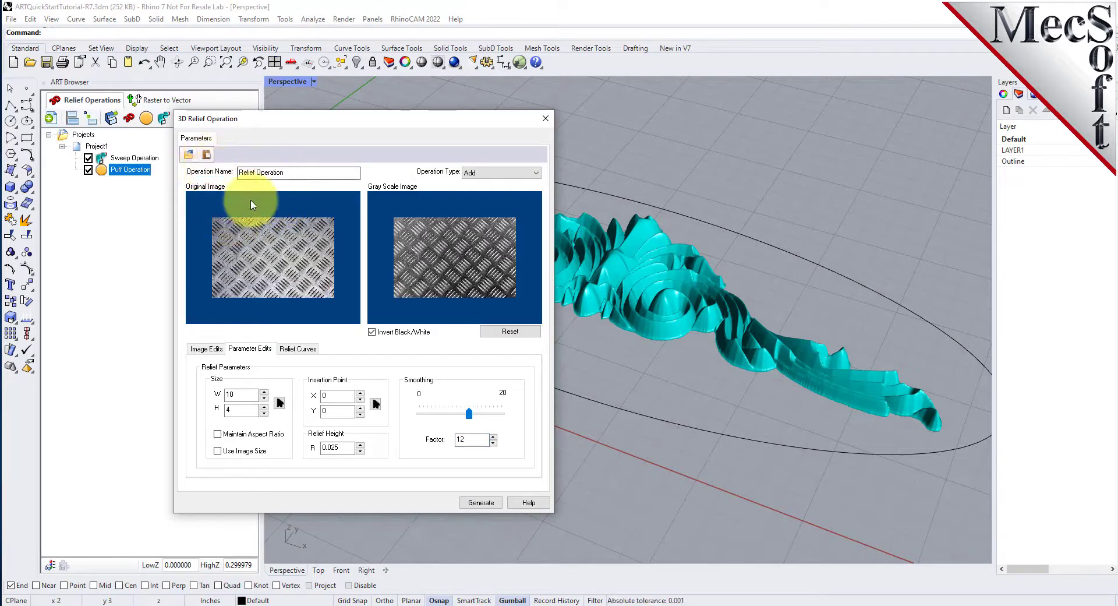
{"action": "left_click", "coordinate": [298, 348]}
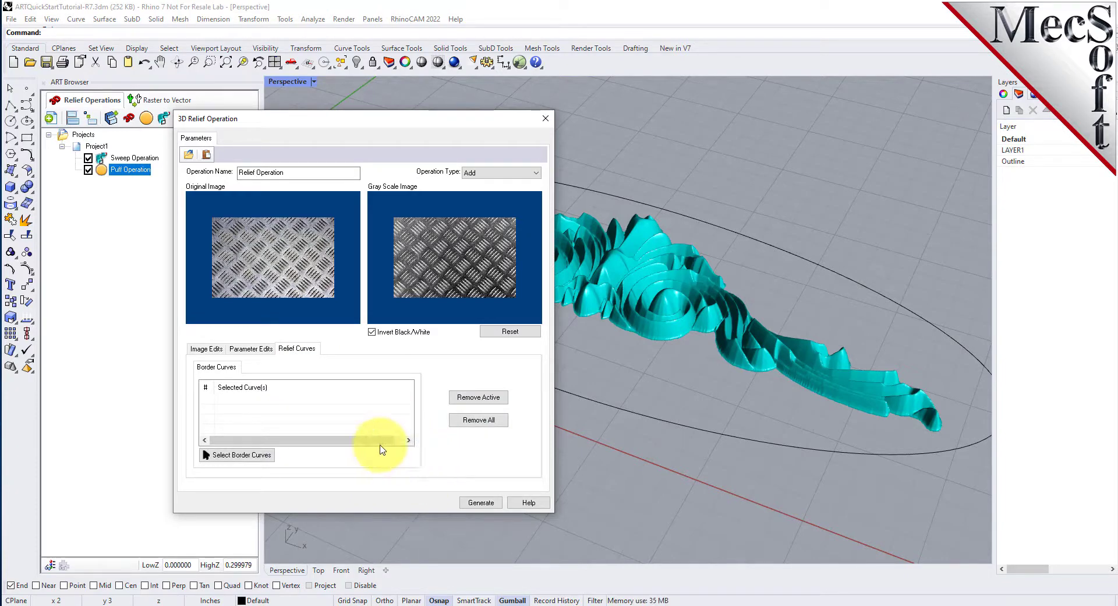
- Pick the outer ellipse as BorderCurve 1 for the diamond-plate relief
{"action": "left_click", "coordinate": [241, 455]}
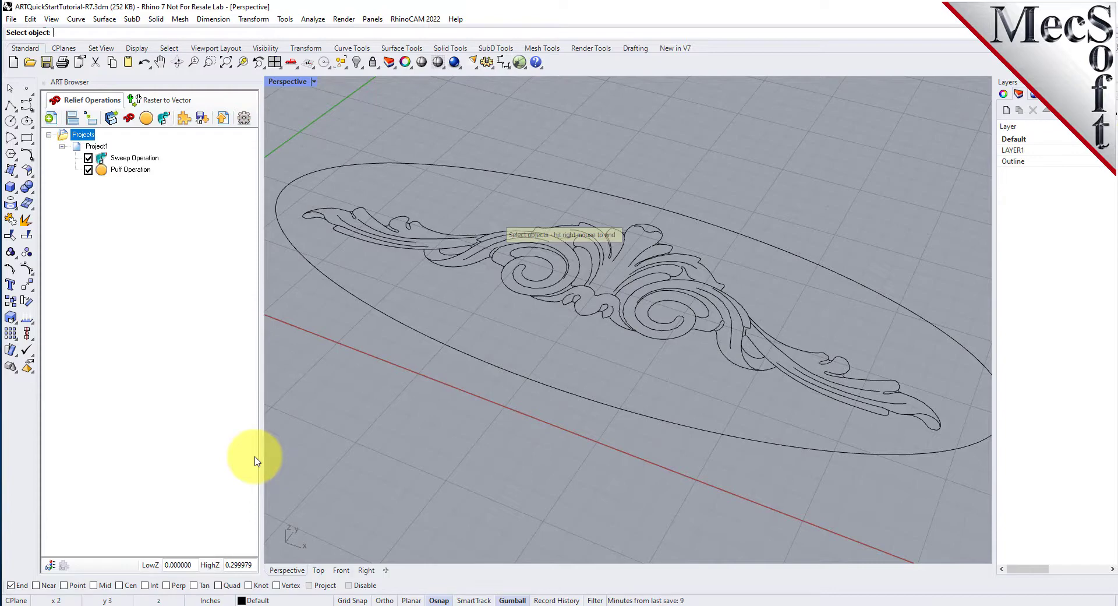
{"action": "left_click", "coordinate": [474, 362]}
{"action": "right_click", "coordinate": [473, 431]}
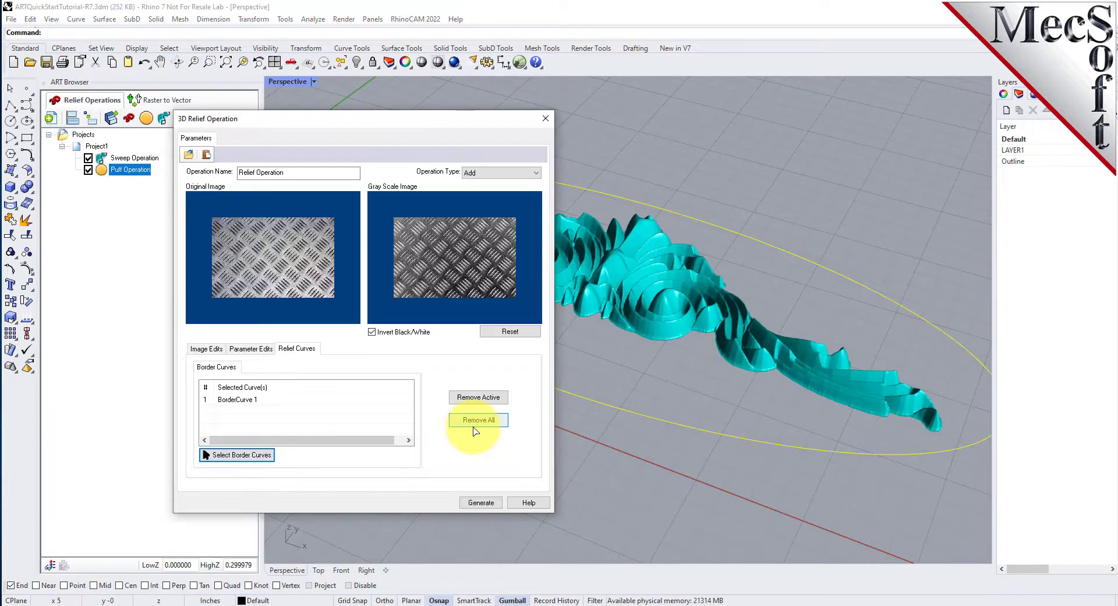
{"action": "left_click", "coordinate": [244, 402]}
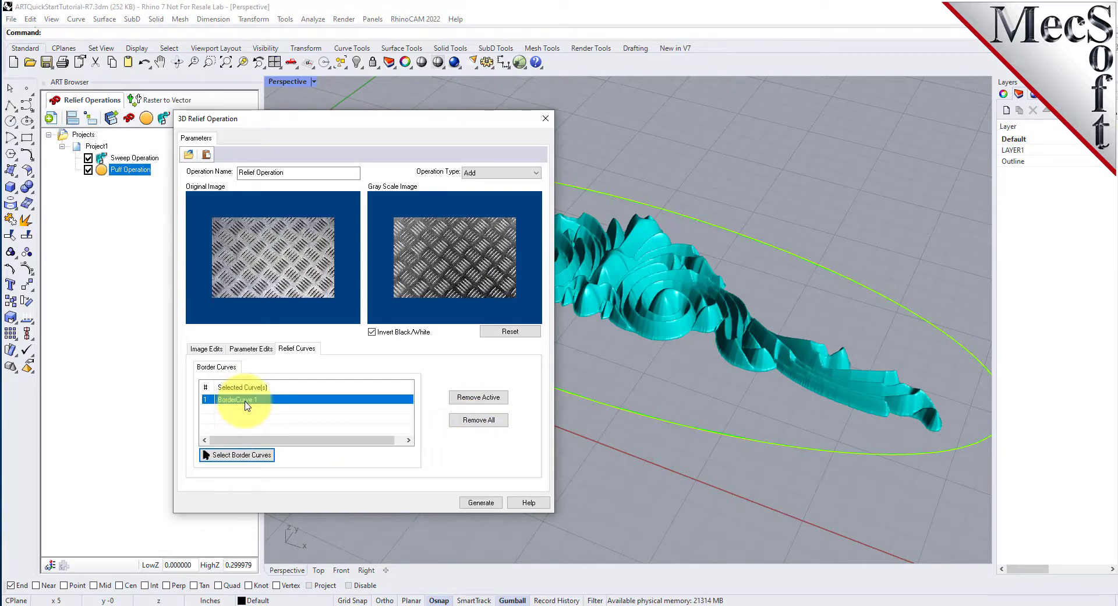
{"action": "left_click", "coordinate": [625, 506]}
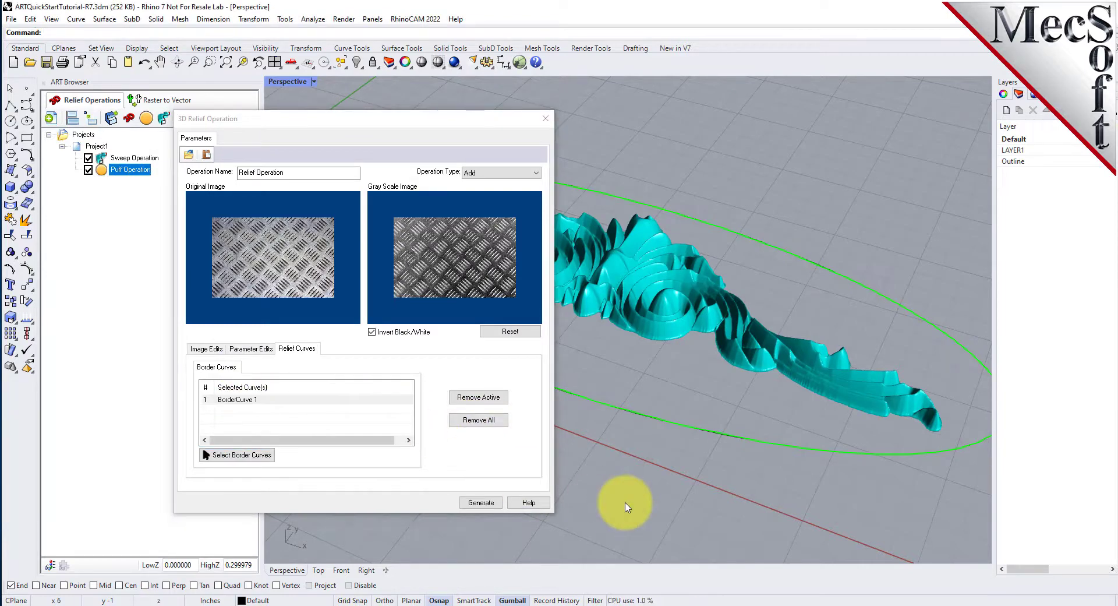
{"action": "left_click", "coordinate": [255, 400]}
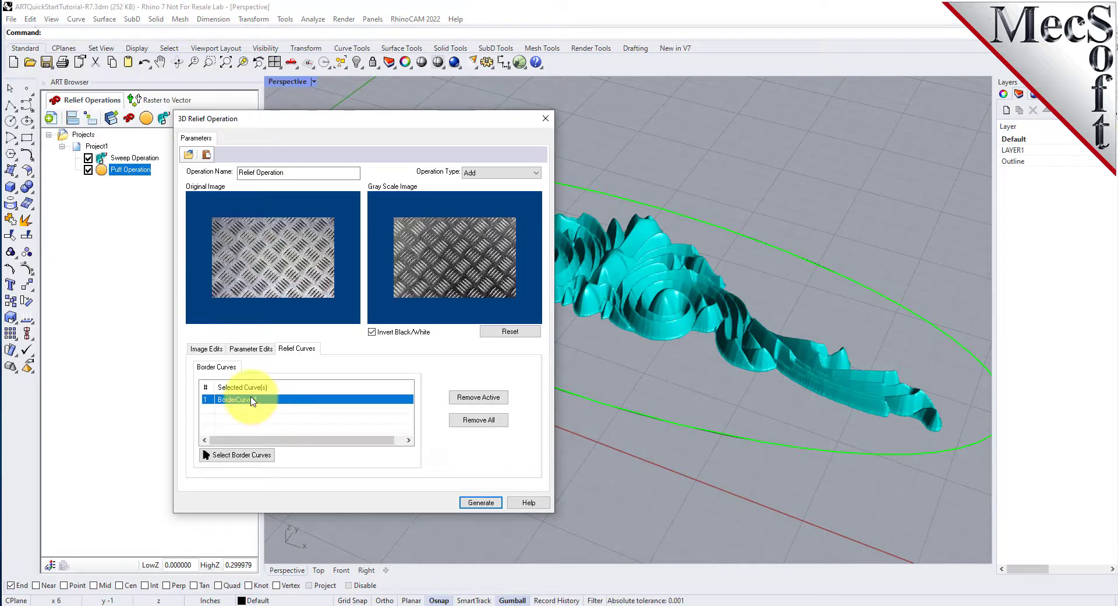
- Generate the diamond-plate relief and review the Sweep, Puff and Relief operation results
{"action": "left_click", "coordinate": [481, 503]}
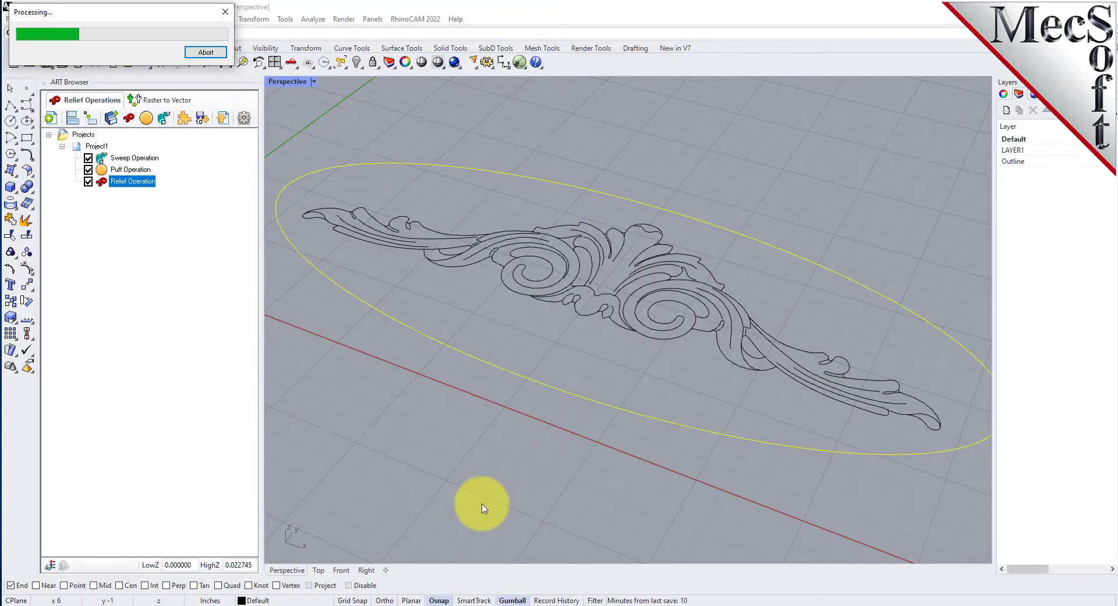
{"action": "right_click_drag", "start_coordinate": [611, 385], "coordinate": [659, 322]}
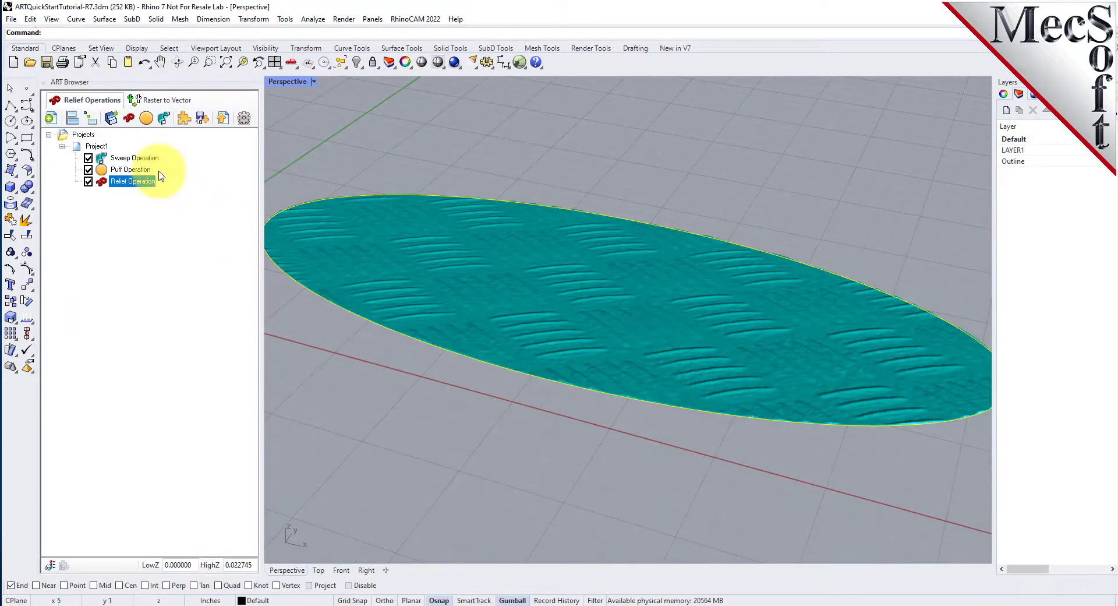
{"action": "left_click", "coordinate": [141, 158]}
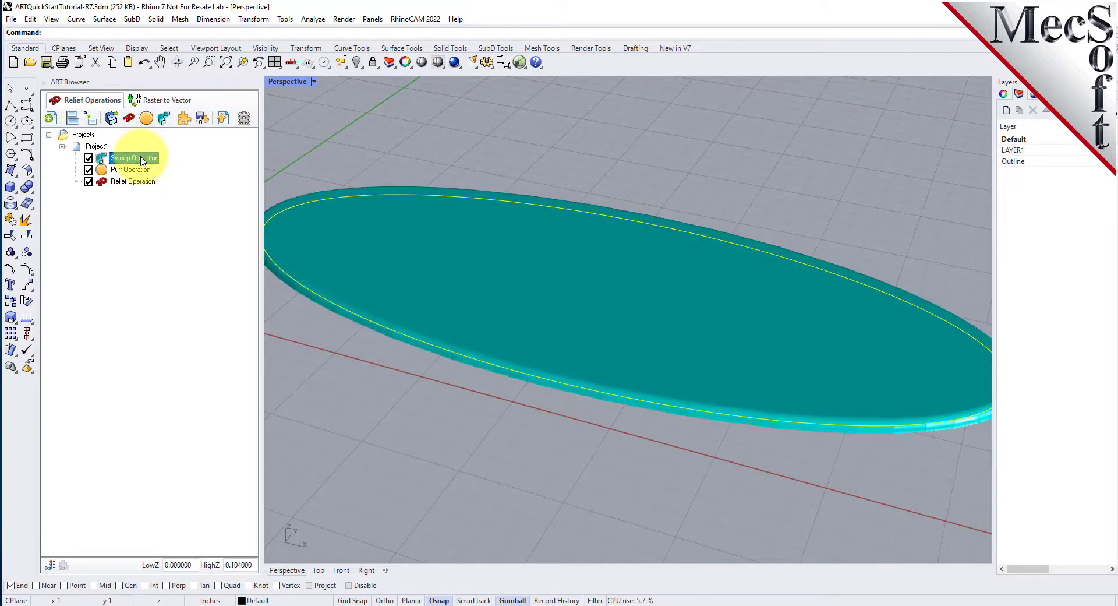
{"action": "left_click", "coordinate": [144, 169]}
{"action": "left_click", "coordinate": [133, 181]}
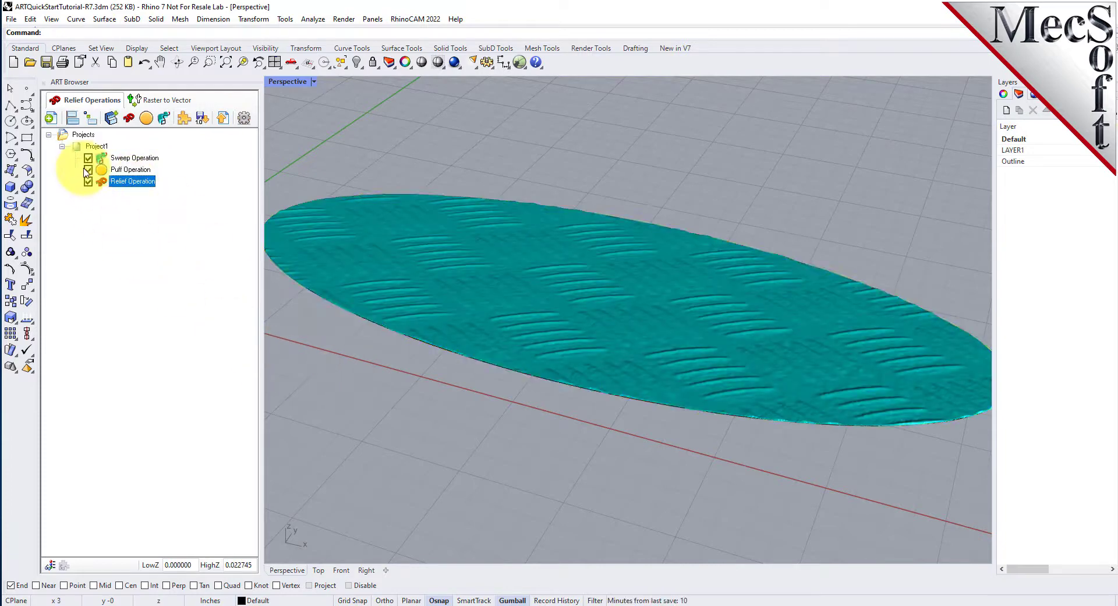
- Combine all operations under Project1 and export the plaque as meshes to CAD
{"action": "left_click", "coordinate": [97, 146]}
{"action": "right_click_drag", "start_coordinate": [589, 282], "coordinate": [666, 252]}
{"action": "scroll", "coordinate": [568, 243], "scroll_direction": "down", "scroll_amount": 3}
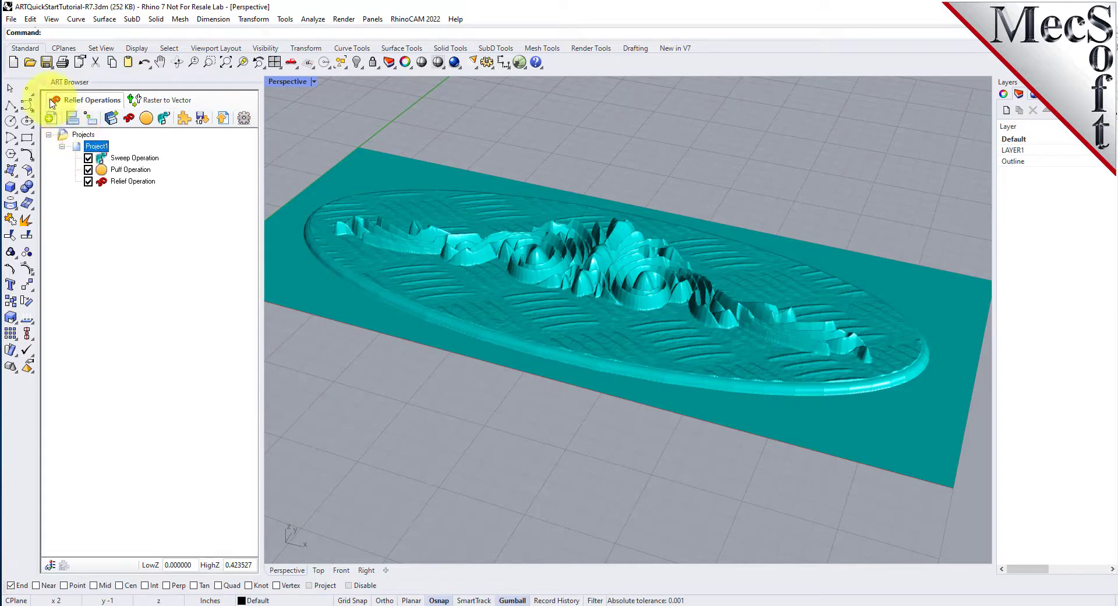
{"action": "left_click", "coordinate": [223, 119]}
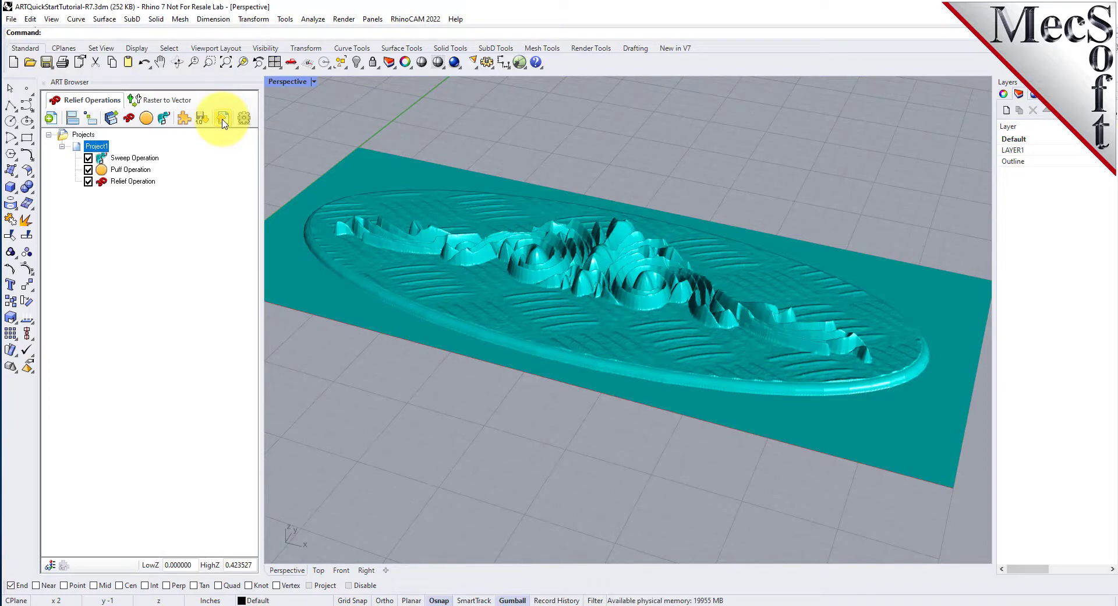
- Select the Projects node and view the finished plaque from near the top
{"action": "left_click", "coordinate": [75, 134]}
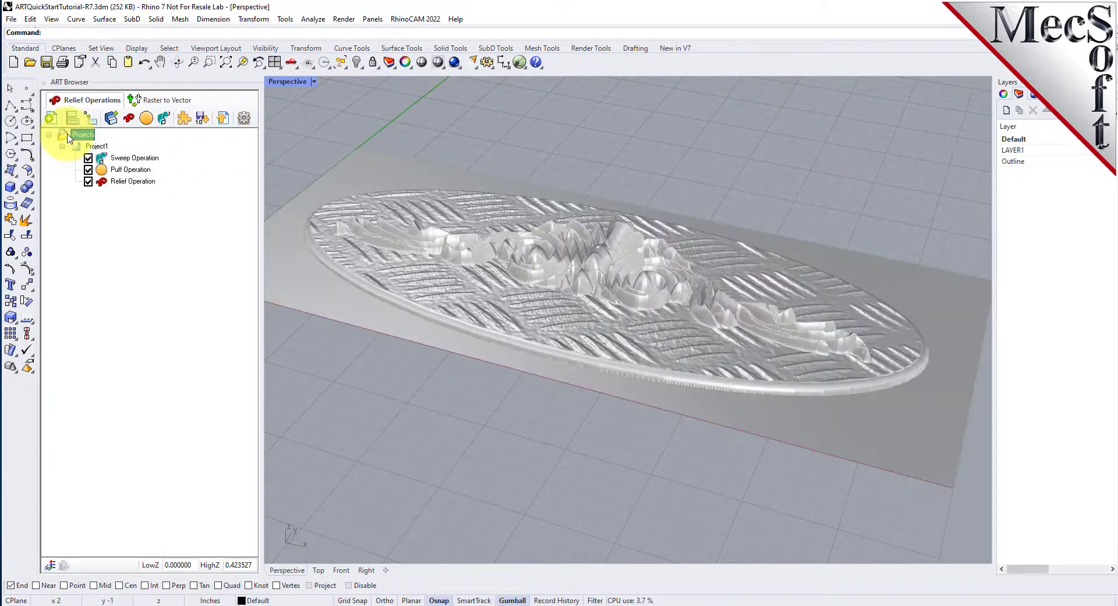
{"action": "right_click_drag", "start_coordinate": [676, 257], "coordinate": [574, 292]}
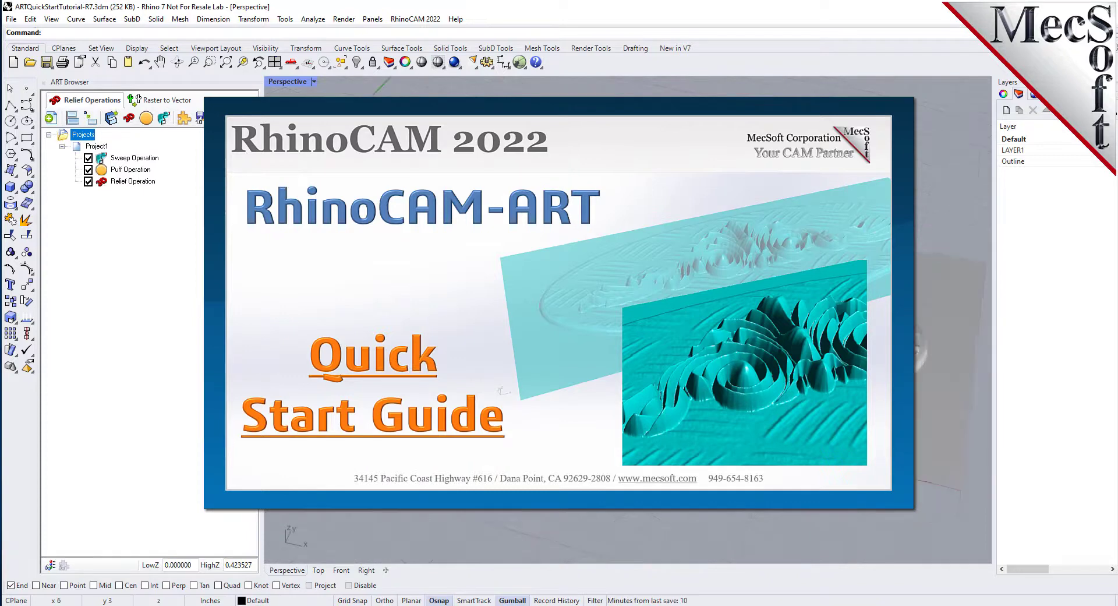
{"action": "scroll", "coordinate": [574, 292], "scroll_direction": "up", "scroll_amount": 5}
{"action": "scroll", "coordinate": [627, 319], "scroll_direction": "up", "scroll_amount": 5}
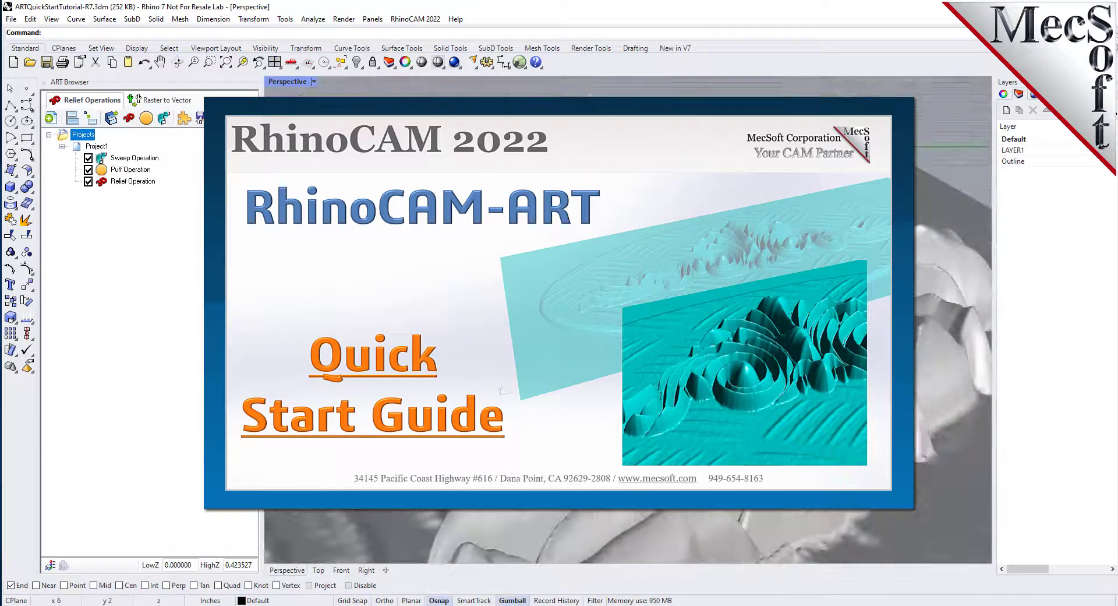